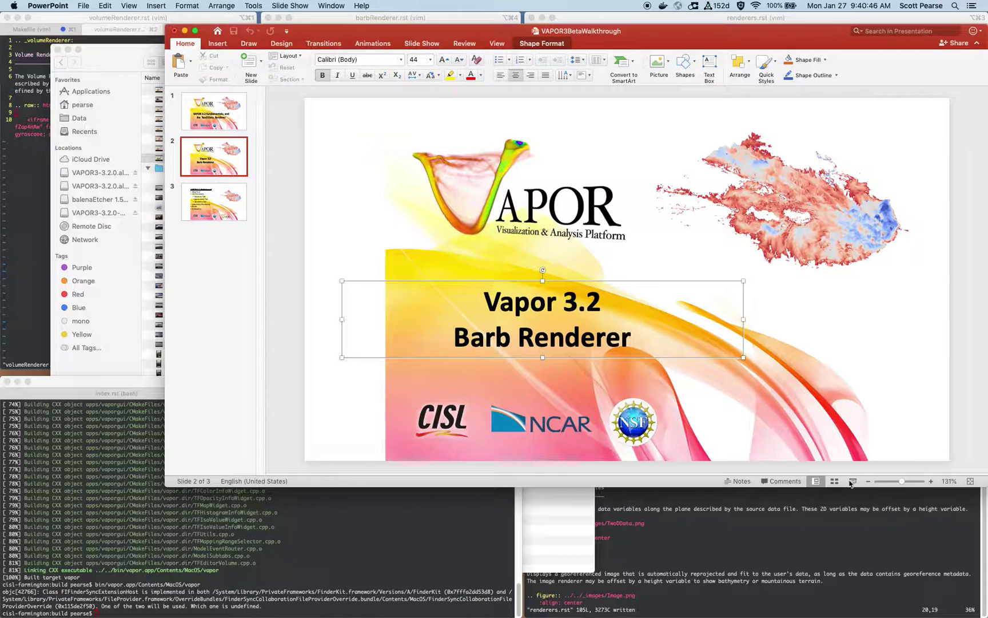
Rerun the recalled bin/vapor.app/Contents/MacOS/vapor command in the bash terminal to launch VAPOR
{"action": "left_click", "coordinate": [142, 477]}
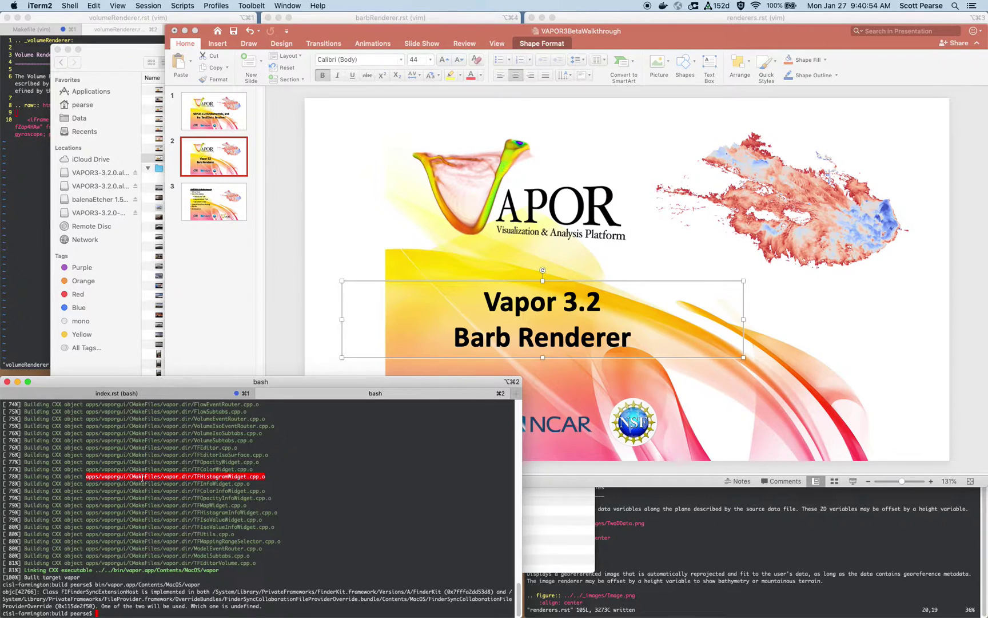
{"action": "key", "text": "Up"}
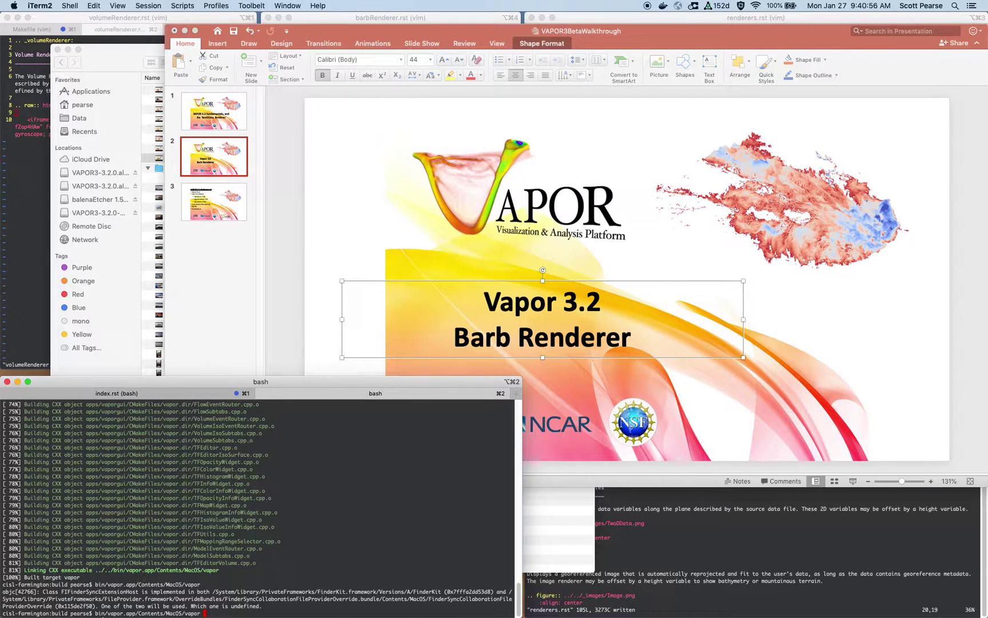
{"action": "triple_click", "coordinate": [105, 613]}
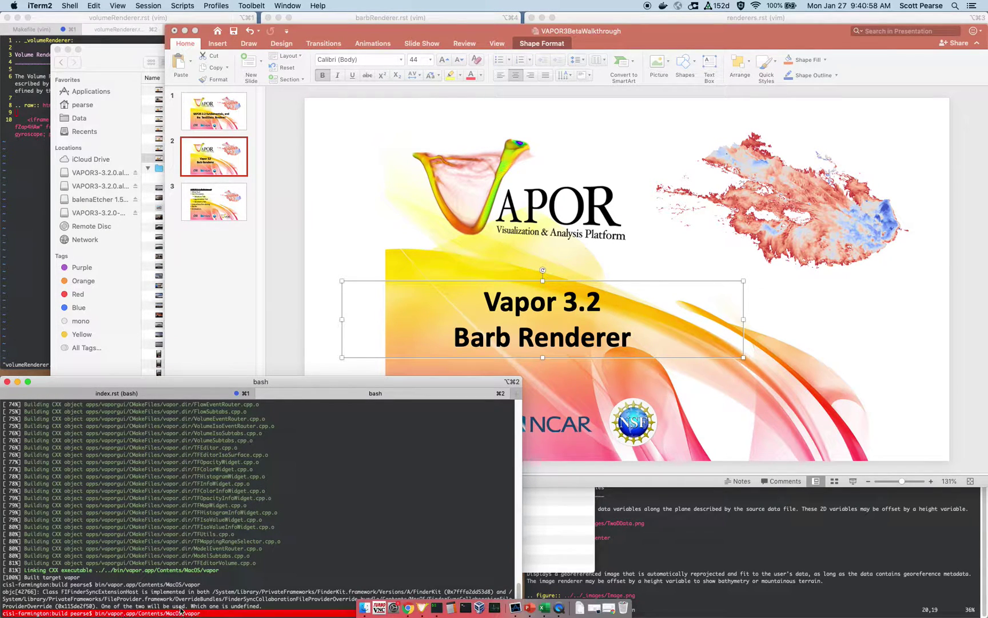
{"action": "left_click", "coordinate": [214, 606]}
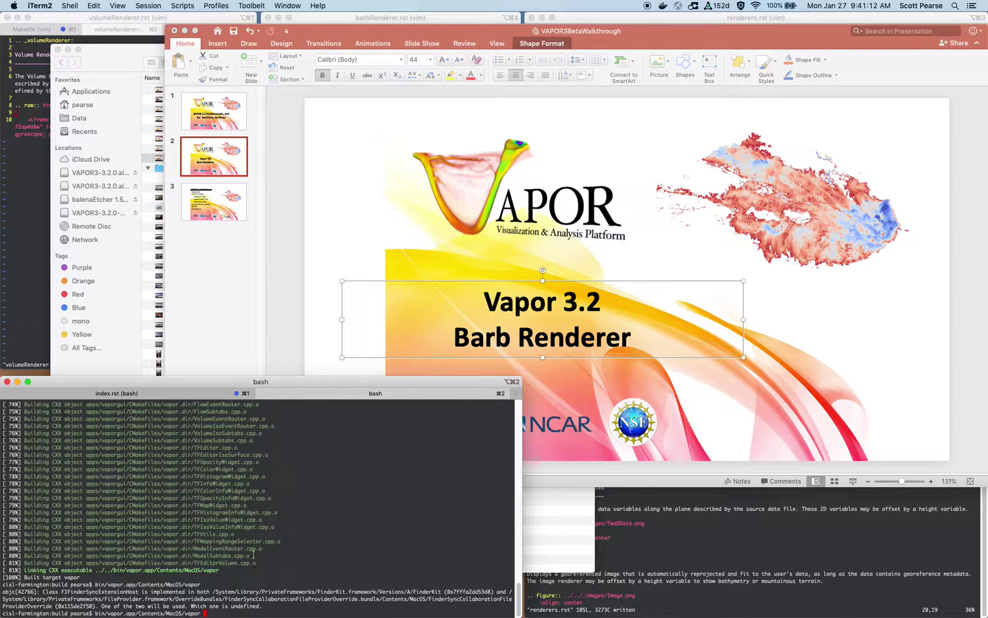
{"action": "key", "text": "Return"}
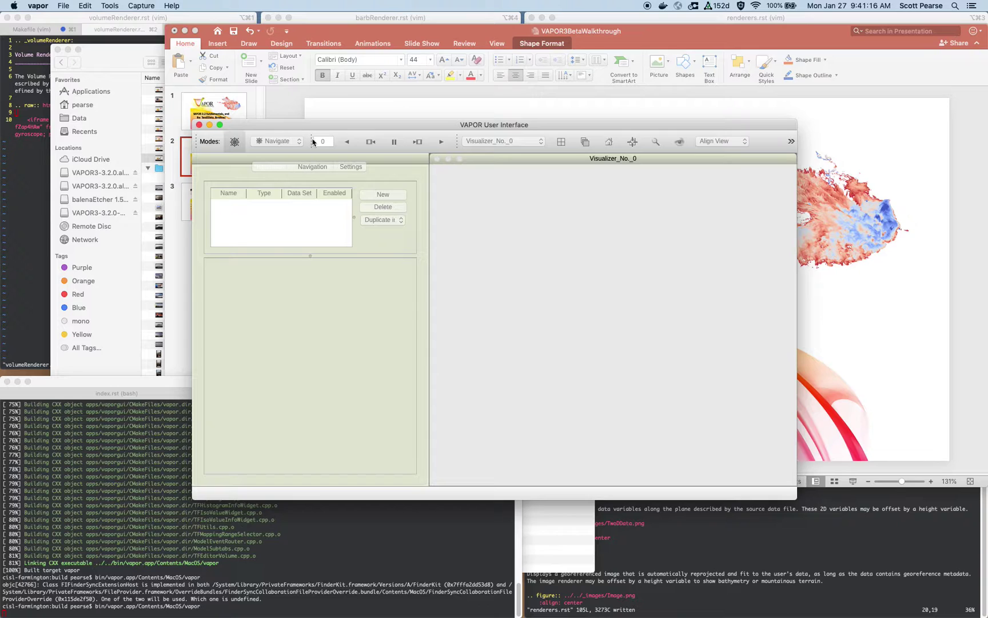
Maximize VAPOR and open the harvey.nc VDC dataset from the Harvey folder
{"action": "double_click", "coordinate": [323, 126]}
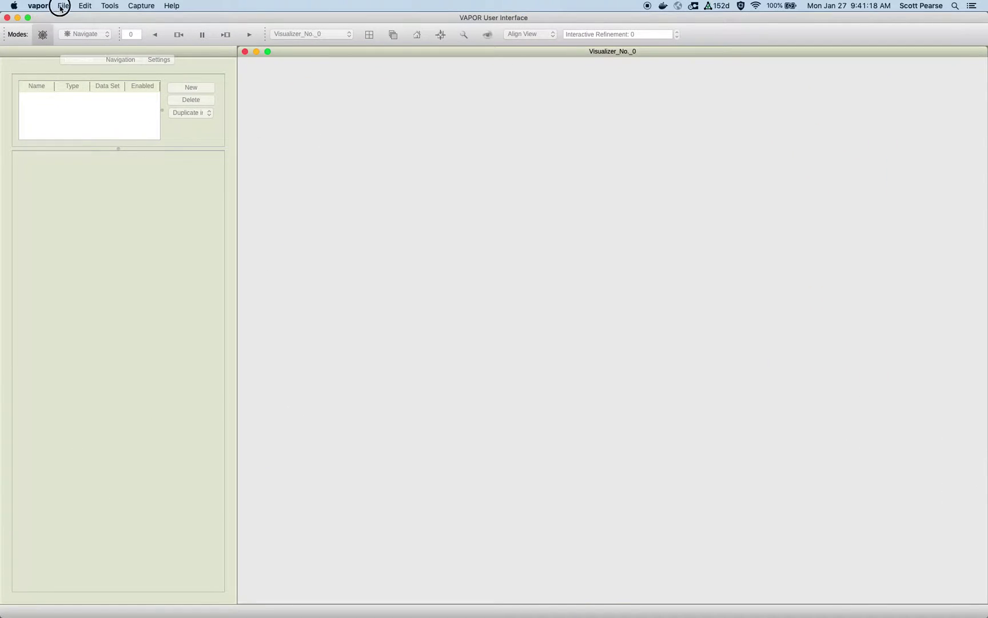
{"action": "left_click", "coordinate": [63, 7]}
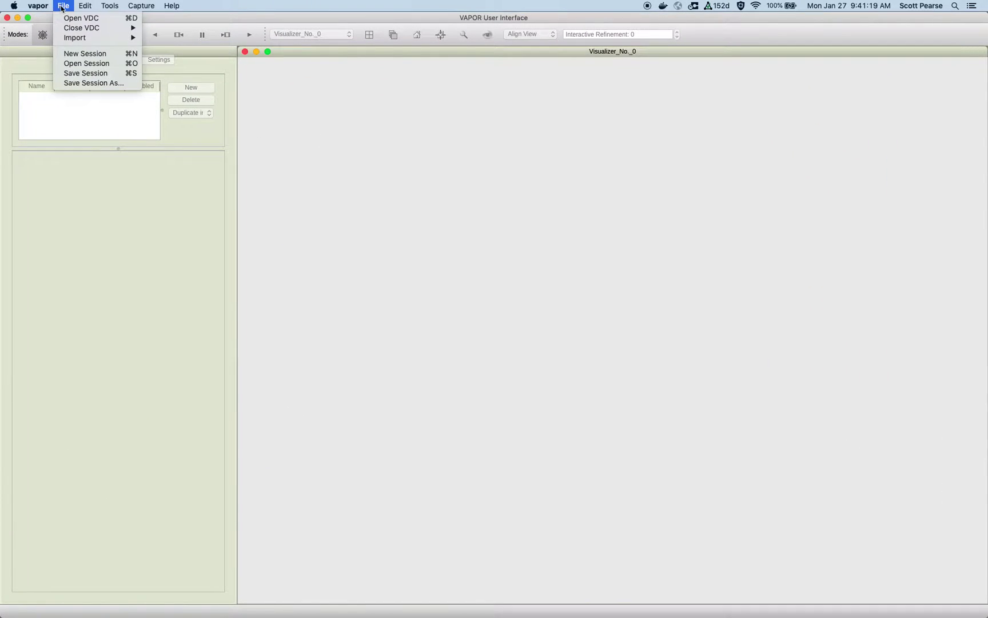
{"action": "left_click", "coordinate": [118, 24]}
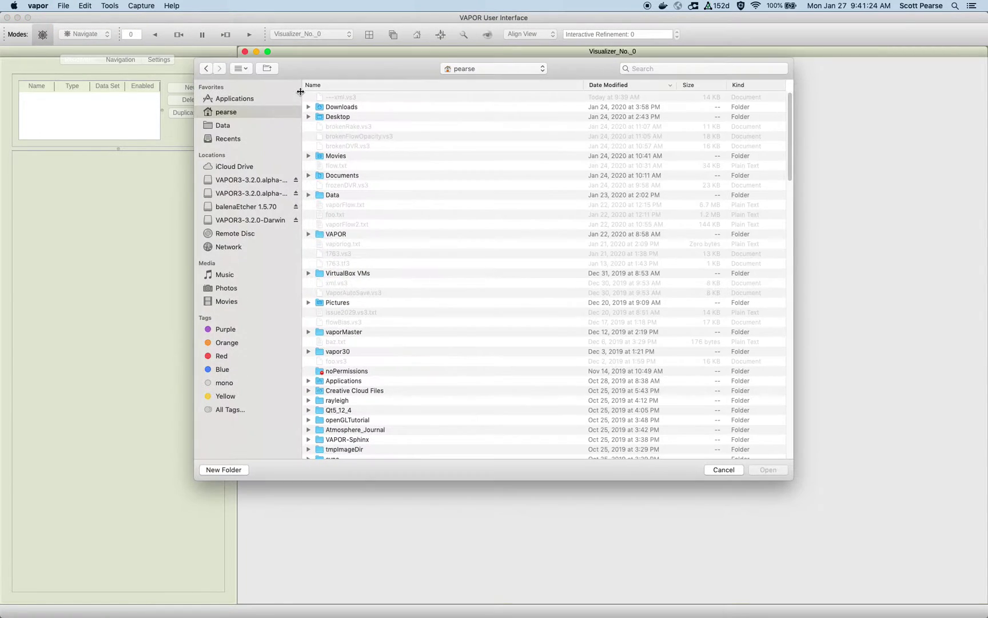
{"action": "left_click", "coordinate": [530, 74]}
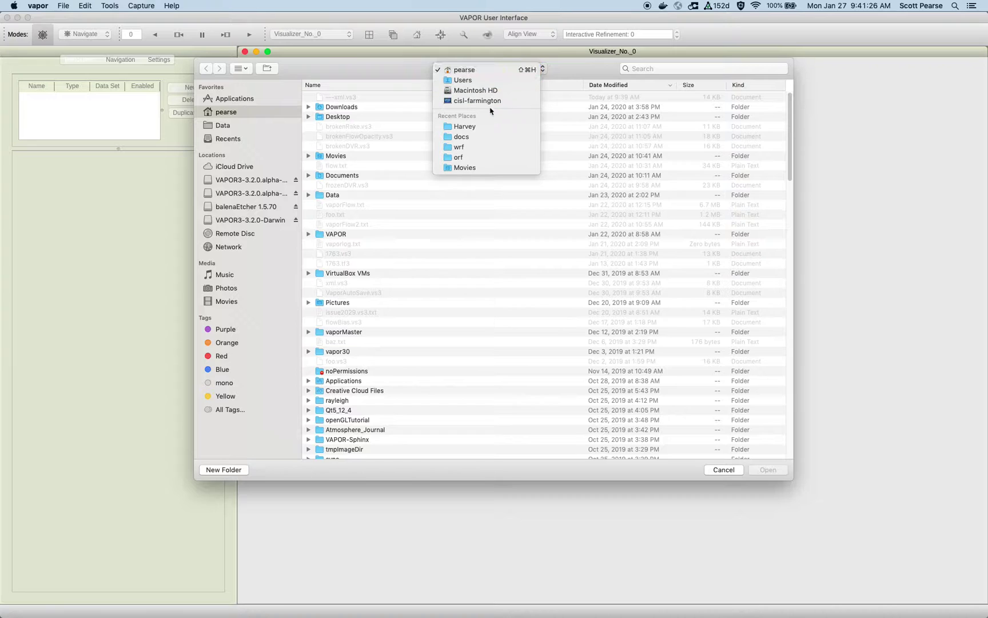
{"action": "left_click", "coordinate": [480, 127]}
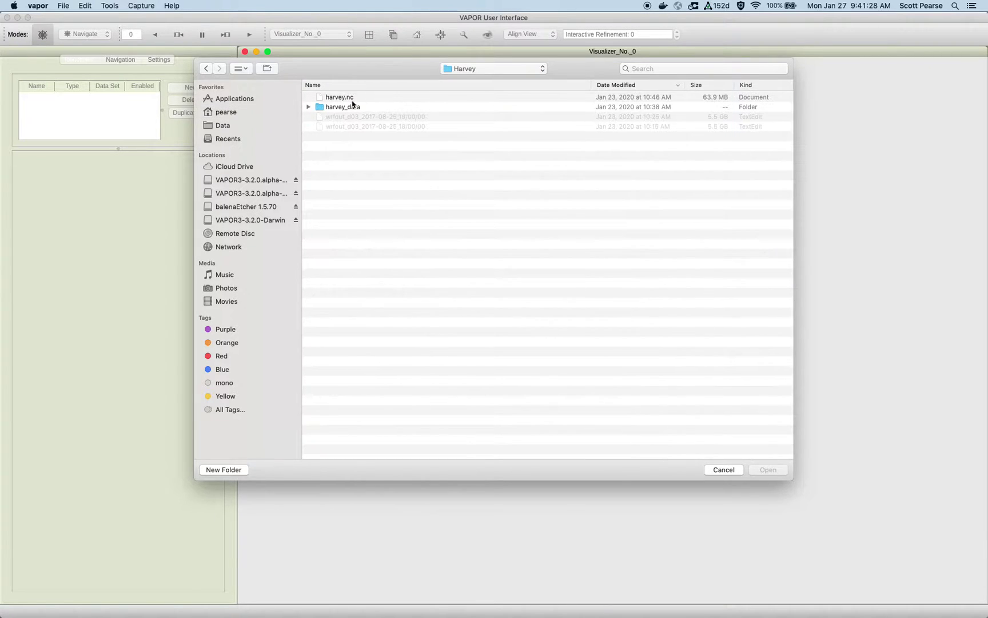
{"action": "left_click", "coordinate": [362, 100]}
{"action": "key", "text": "Return"}
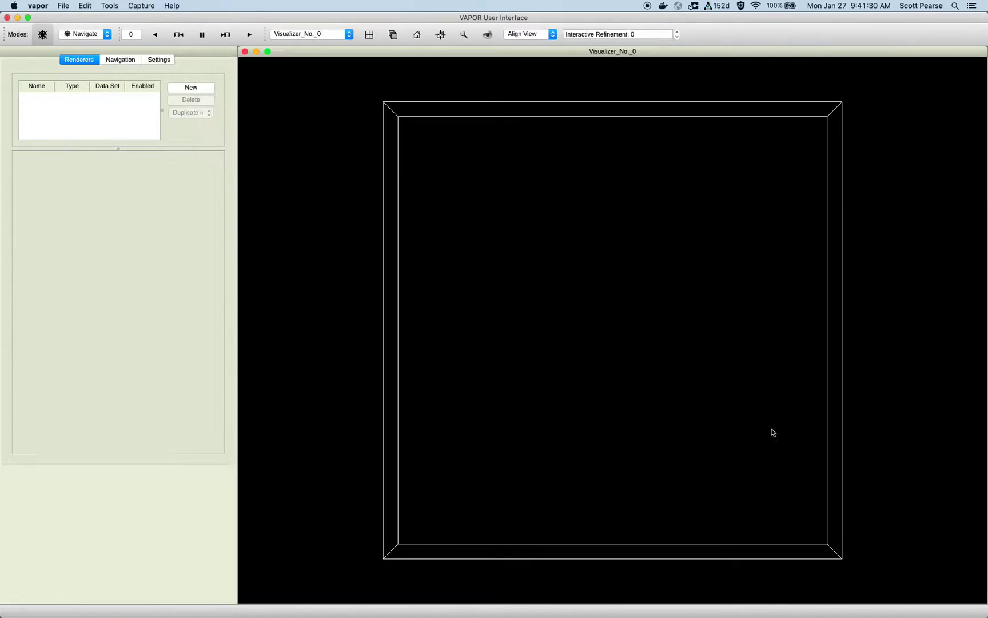
Rotate the harvey.nc domain box into an oblique view
{"action": "left_click_drag", "start_coordinate": [485, 356], "coordinate": [487, 165]}
{"action": "left_click_drag", "start_coordinate": [531, 273], "coordinate": [574, 325]}
{"action": "left_click_drag", "start_coordinate": [543, 203], "coordinate": [583, 229]}
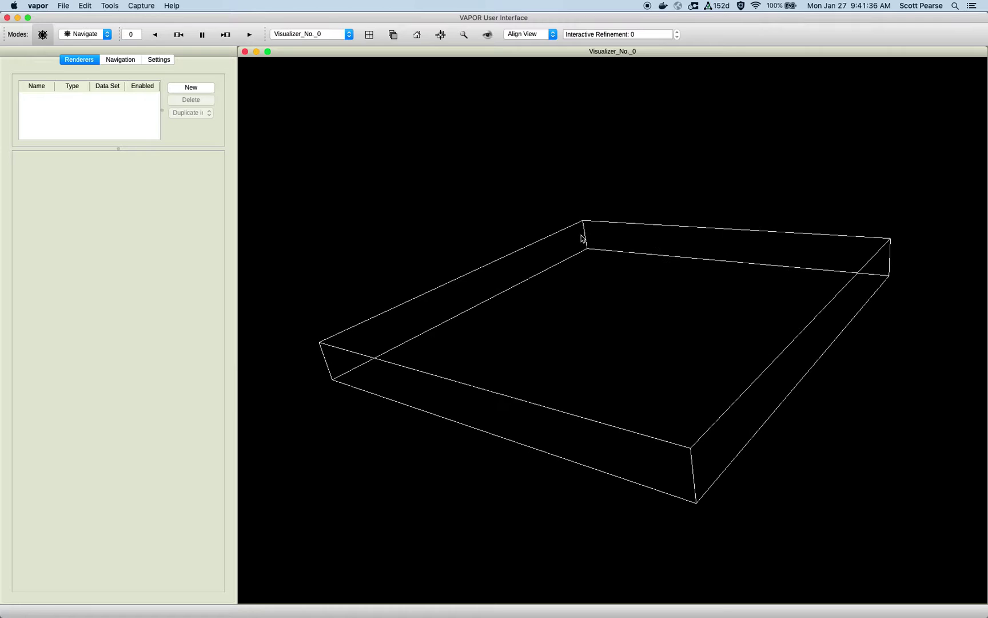
{"action": "left_click", "coordinate": [205, 88]}
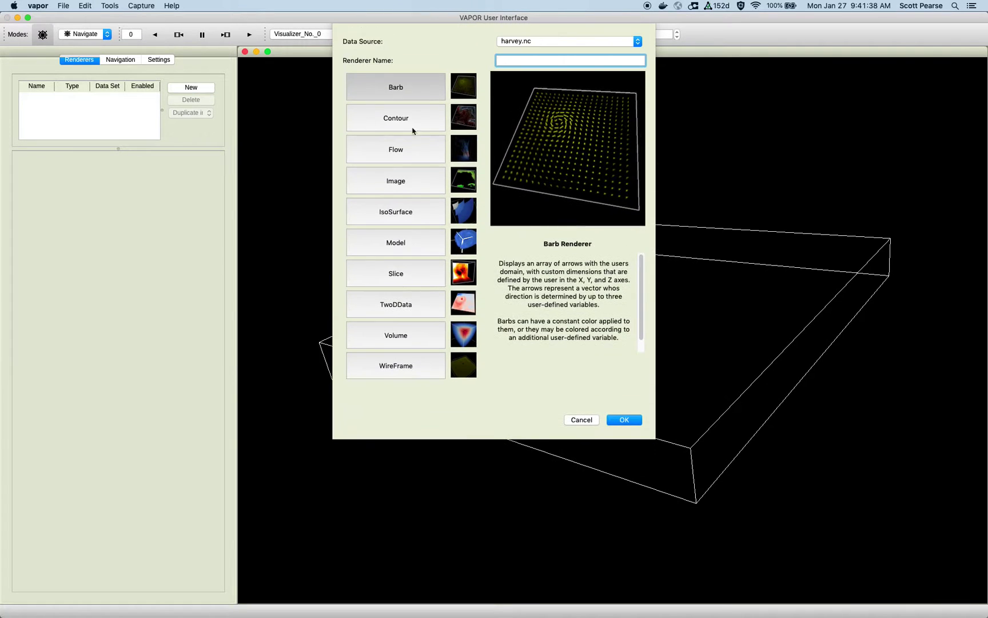
Add a Barb renderer for harvey.nc and enable it
{"action": "key", "text": "Escape"}
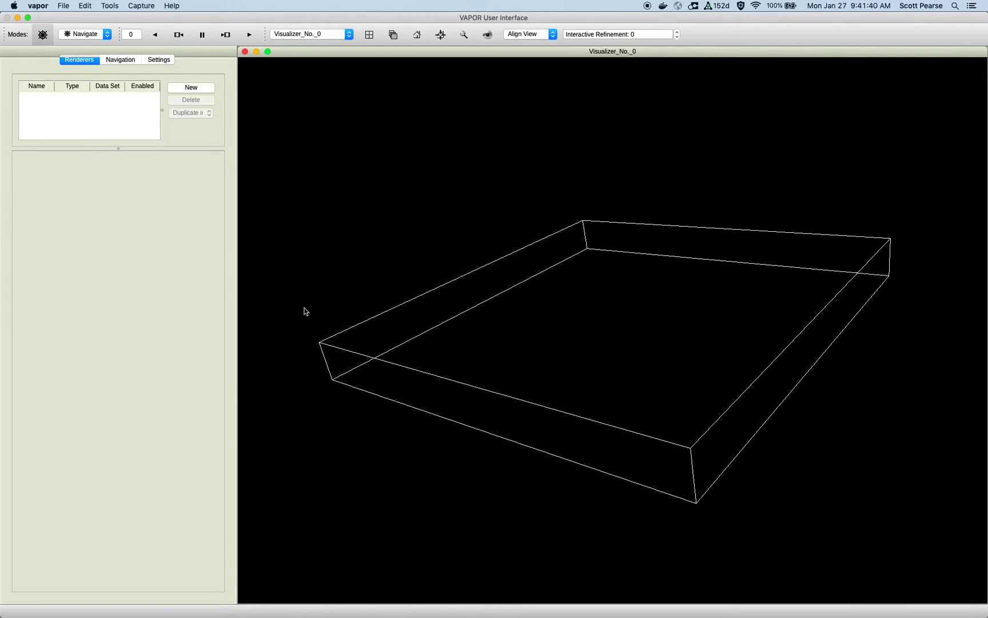
{"action": "left_click", "coordinate": [200, 92]}
{"action": "left_click", "coordinate": [511, 288]}
{"action": "left_click_drag", "start_coordinate": [477, 289], "coordinate": [595, 300]}
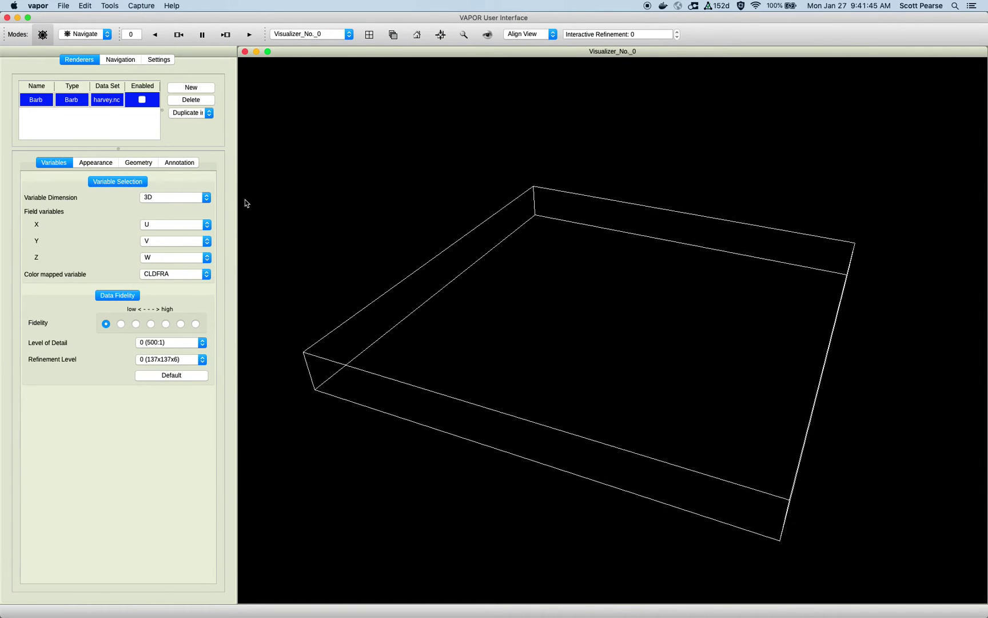
{"action": "left_click", "coordinate": [142, 100]}
Rotate and zoom the view to see the wind barbs across the whole domain
{"action": "left_click_drag", "start_coordinate": [558, 330], "coordinate": [606, 397]}
{"action": "right_click_drag", "start_coordinate": [606, 398], "coordinate": [602, 324]}
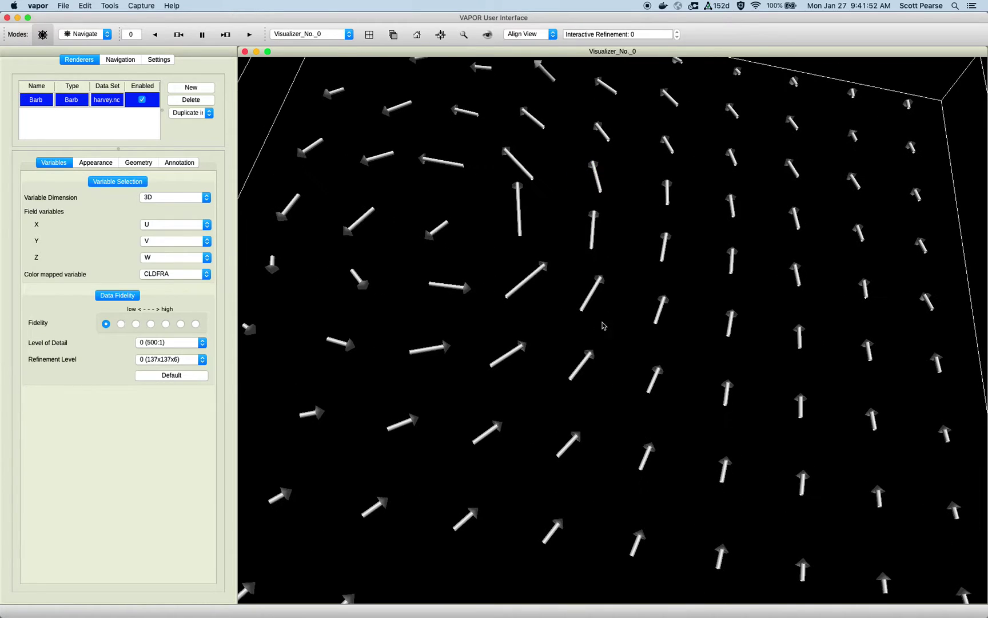
{"action": "left_click_drag", "start_coordinate": [603, 325], "coordinate": [511, 301]}
{"action": "left_click_drag", "start_coordinate": [595, 391], "coordinate": [589, 338]}
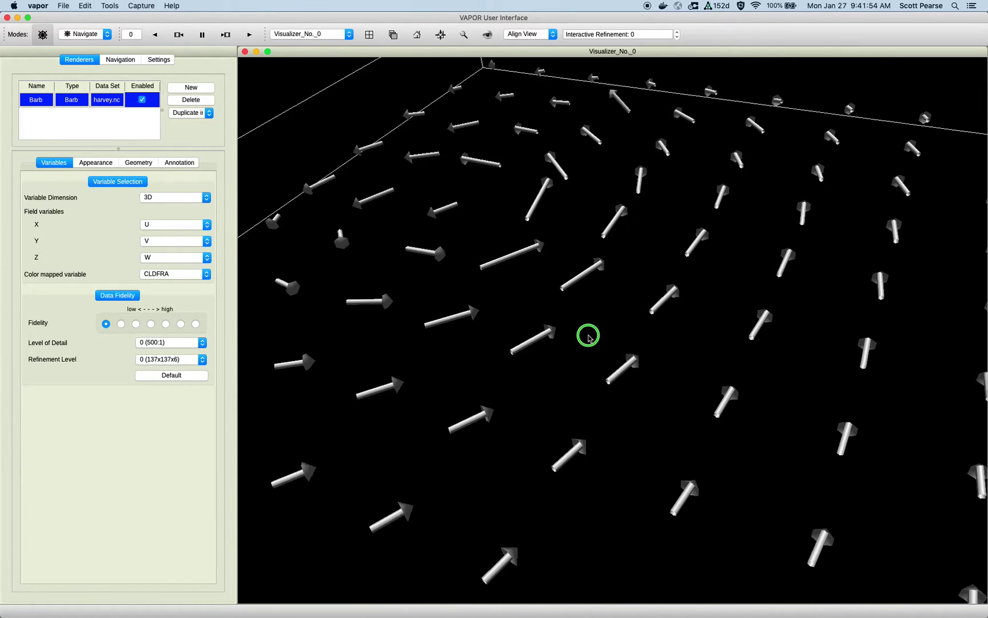
{"action": "right_click_drag", "start_coordinate": [588, 336], "coordinate": [609, 503]}
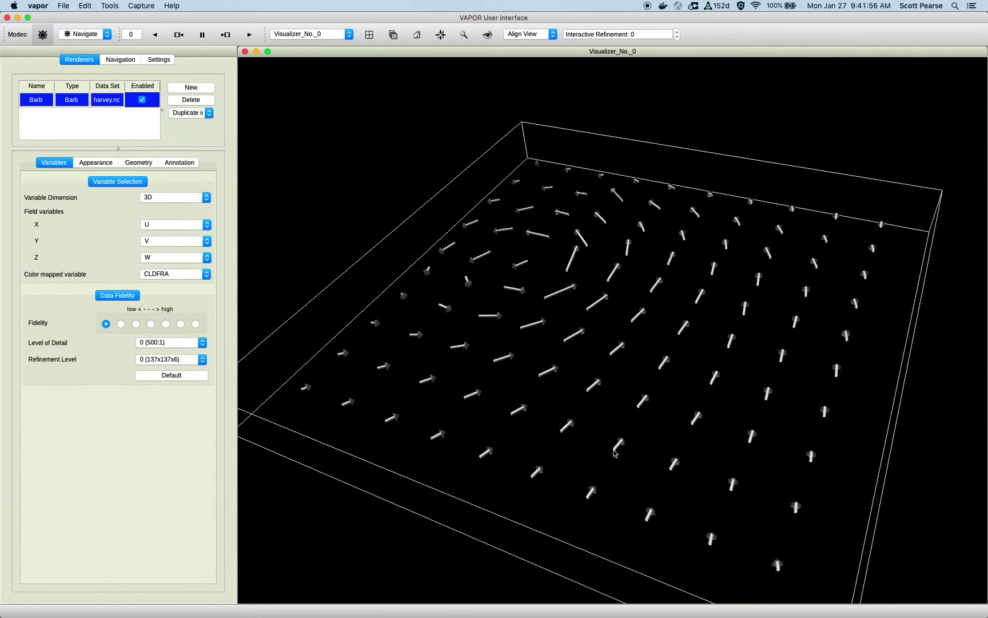
{"action": "left_click_drag", "start_coordinate": [615, 453], "coordinate": [627, 453]}
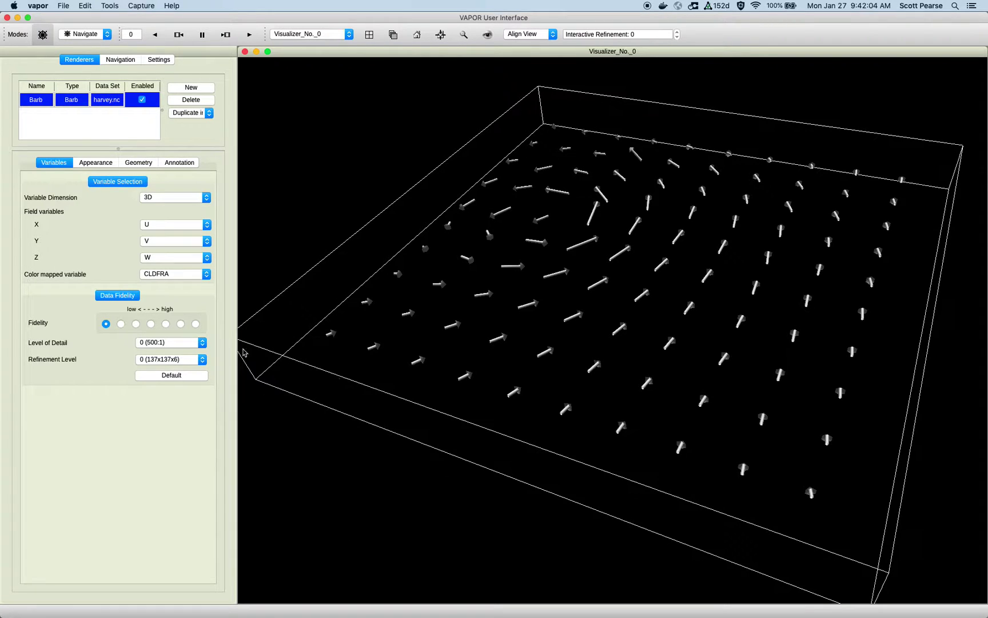
{"action": "left_click", "coordinate": [176, 198]}
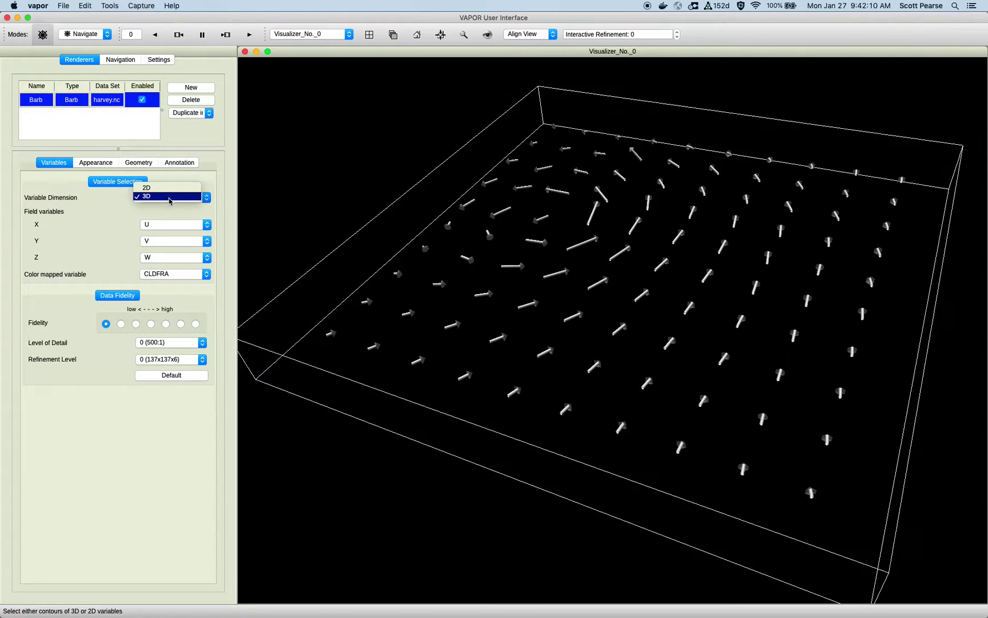
{"action": "left_click", "coordinate": [169, 197]}
{"action": "left_click", "coordinate": [163, 228]}
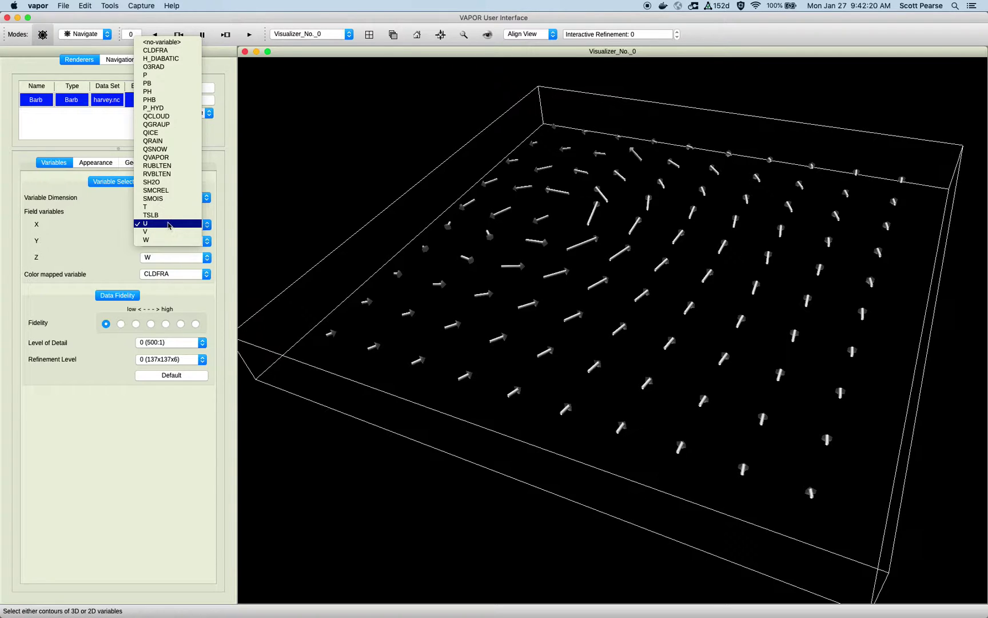
{"action": "left_click", "coordinate": [181, 42]}
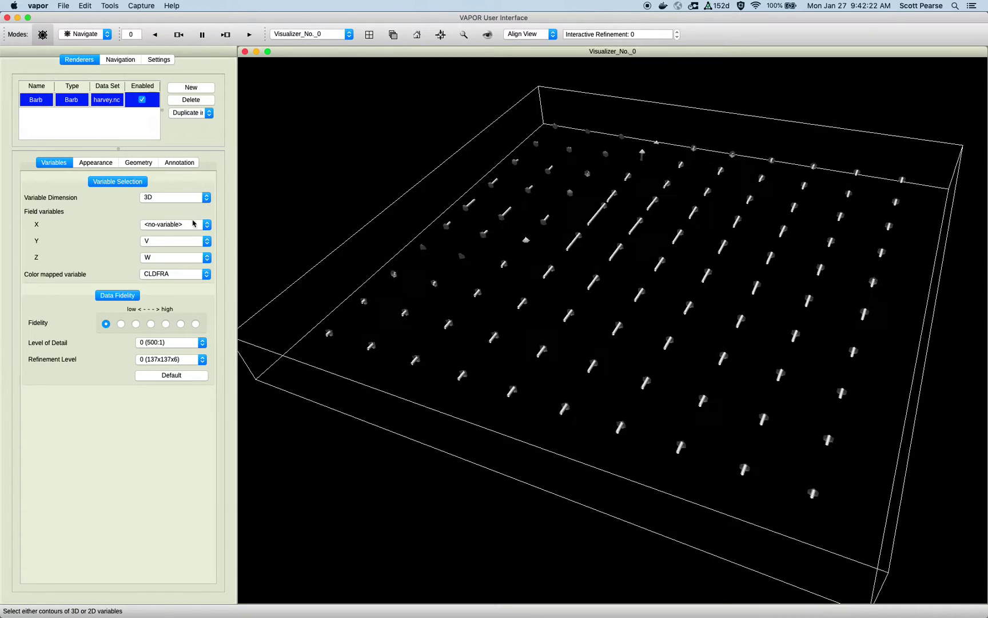
{"action": "left_click", "coordinate": [196, 225]}
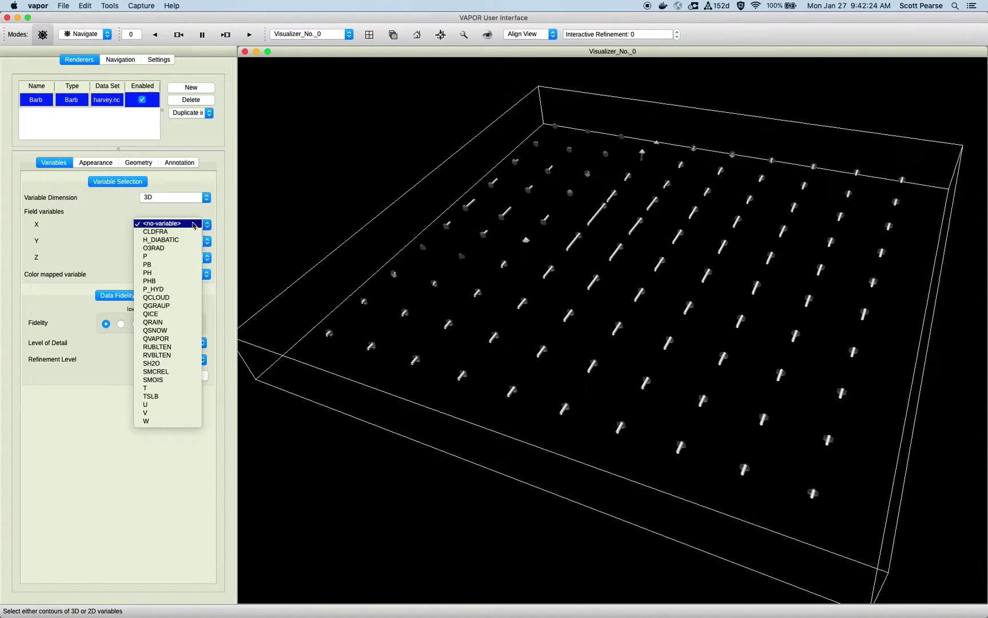
{"action": "left_click", "coordinate": [179, 408]}
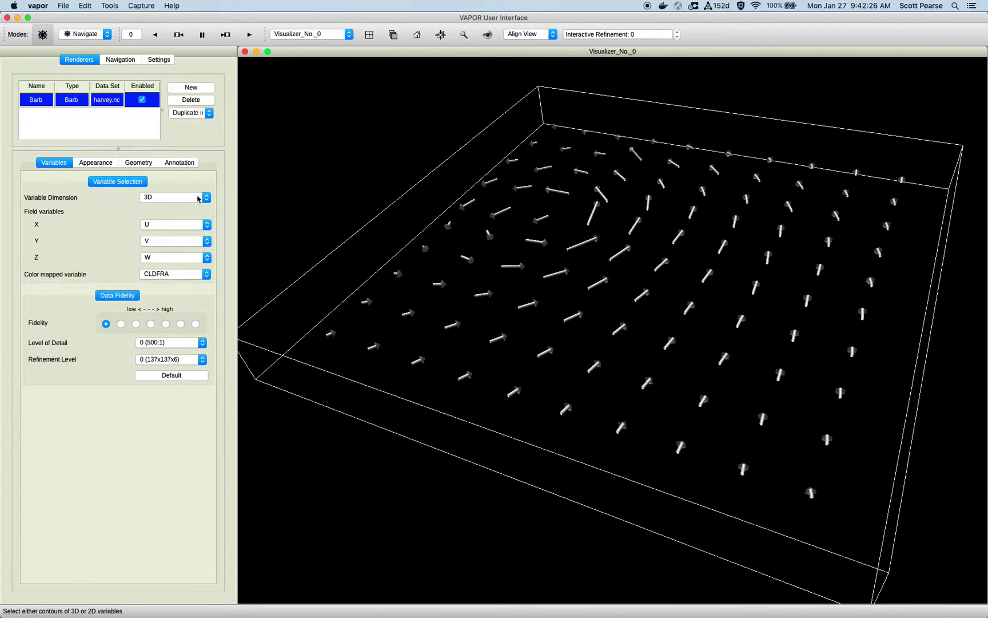
{"action": "left_click", "coordinate": [186, 196]}
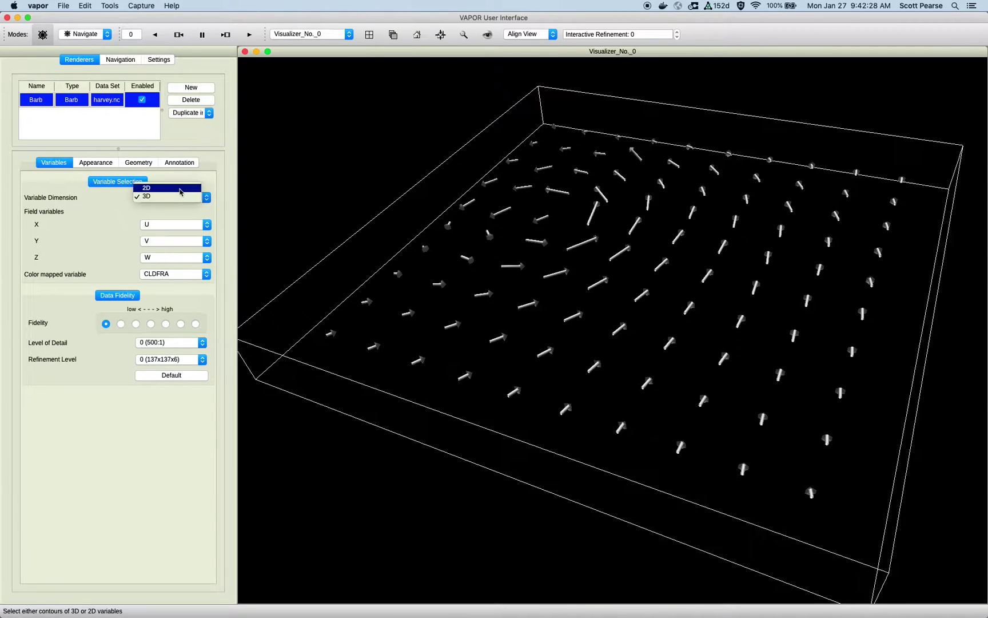
{"action": "left_click", "coordinate": [180, 189]}
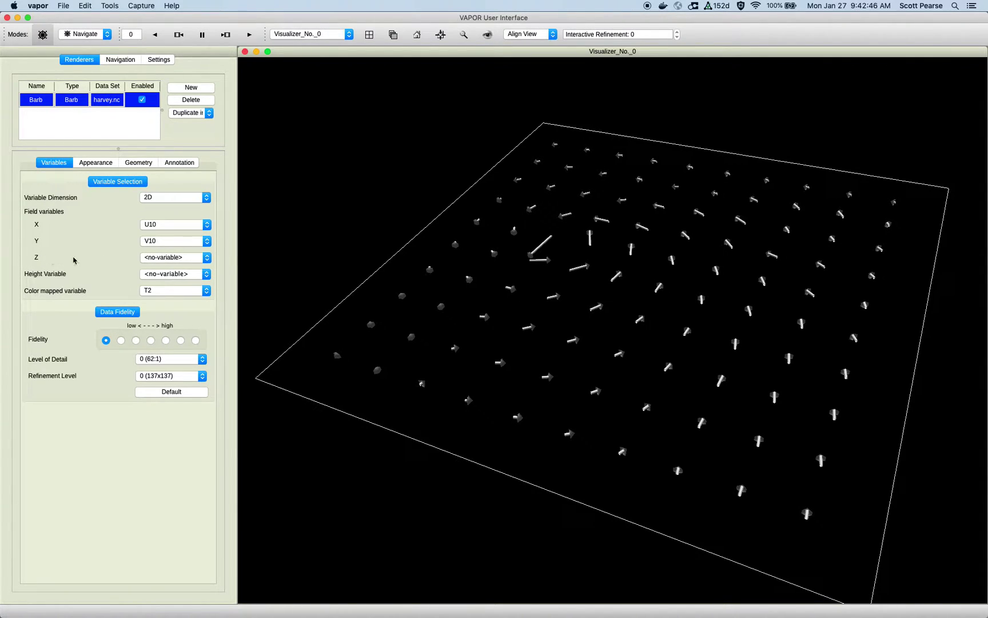
Set the barbs' Z wind component to V10 and inspect the tall barbs
{"action": "left_click_drag", "start_coordinate": [414, 312], "coordinate": [588, 268]}
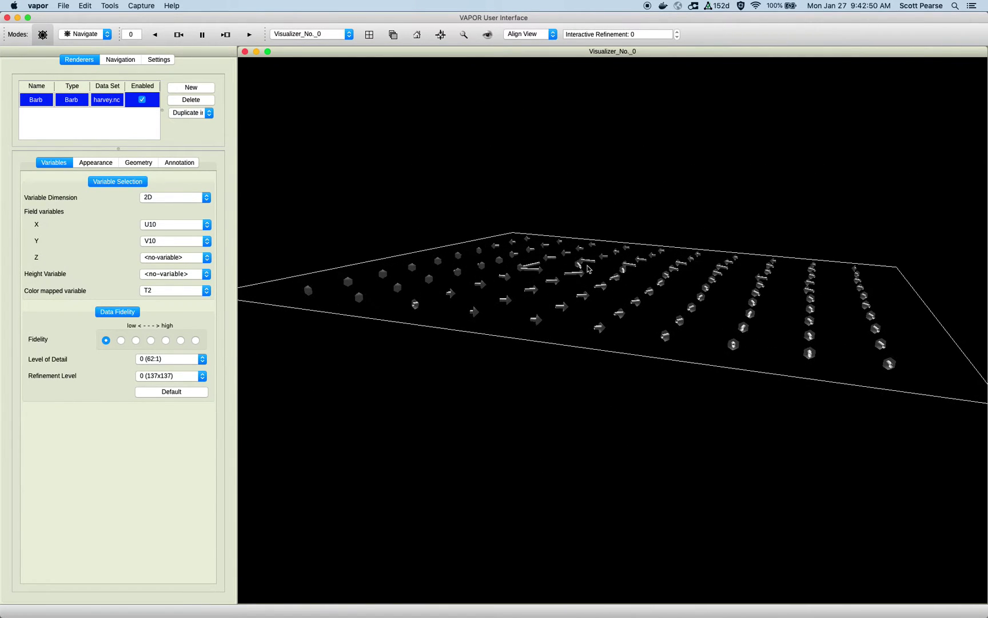
{"action": "left_click", "coordinate": [205, 259]}
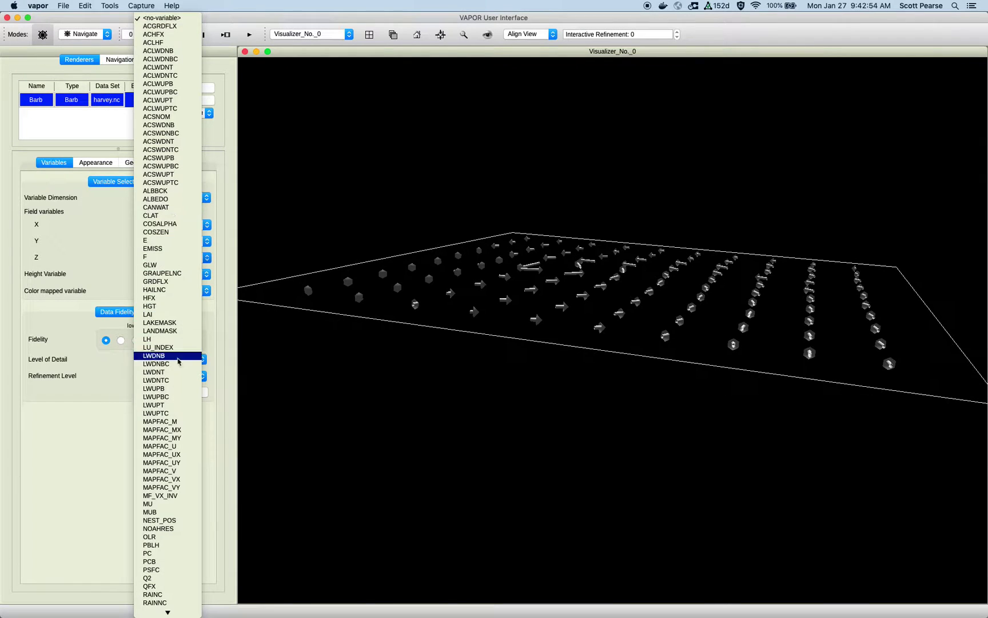
{"action": "scroll", "coordinate": [168, 466], "scroll_direction": "down", "scroll_amount": 5}
{"action": "scroll", "coordinate": [168, 466], "scroll_direction": "down", "scroll_amount": 3}
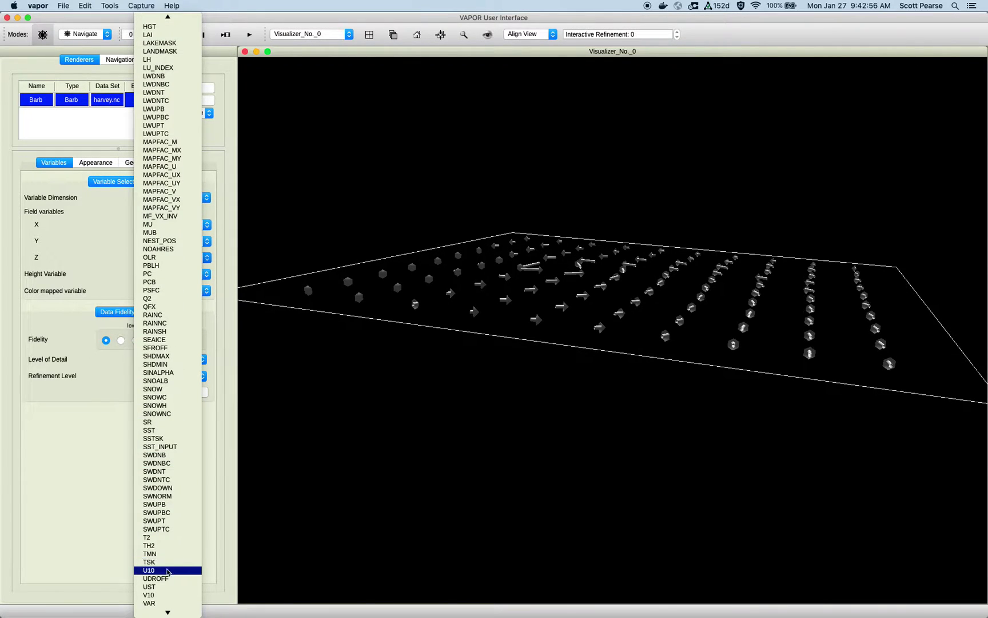
{"action": "left_click", "coordinate": [164, 571]}
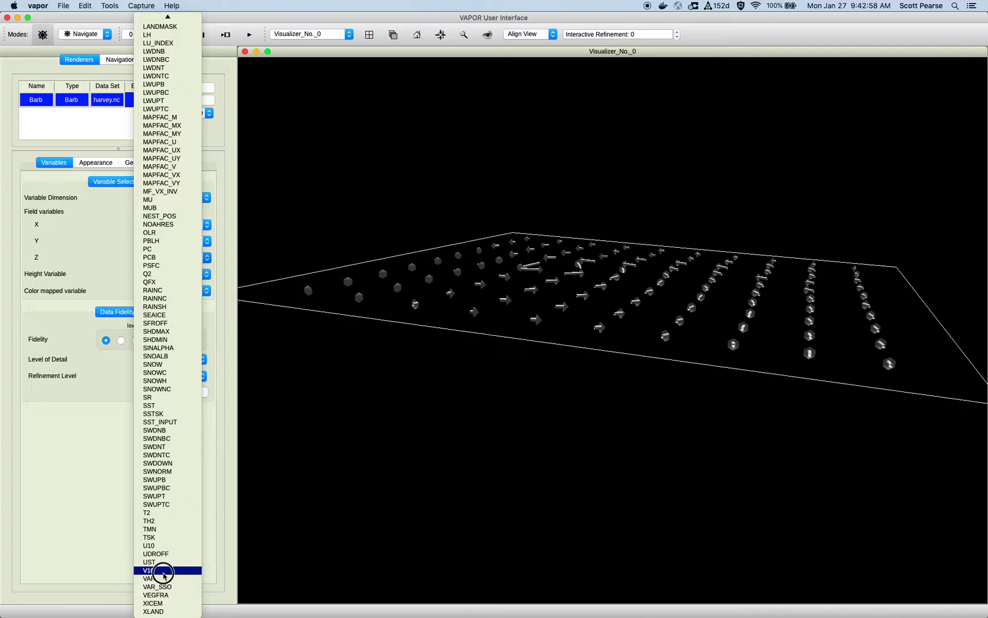
{"action": "mouse_move", "coordinate": [484, 382]}
{"action": "left_mouse_down"}
{"action": "mouse_move", "coordinate": [543, 398]}
{"action": "mouse_move", "coordinate": [533, 373]}
{"action": "mouse_move", "coordinate": [483, 378]}
{"action": "mouse_move", "coordinate": [471, 389]}
{"action": "left_mouse_up"}
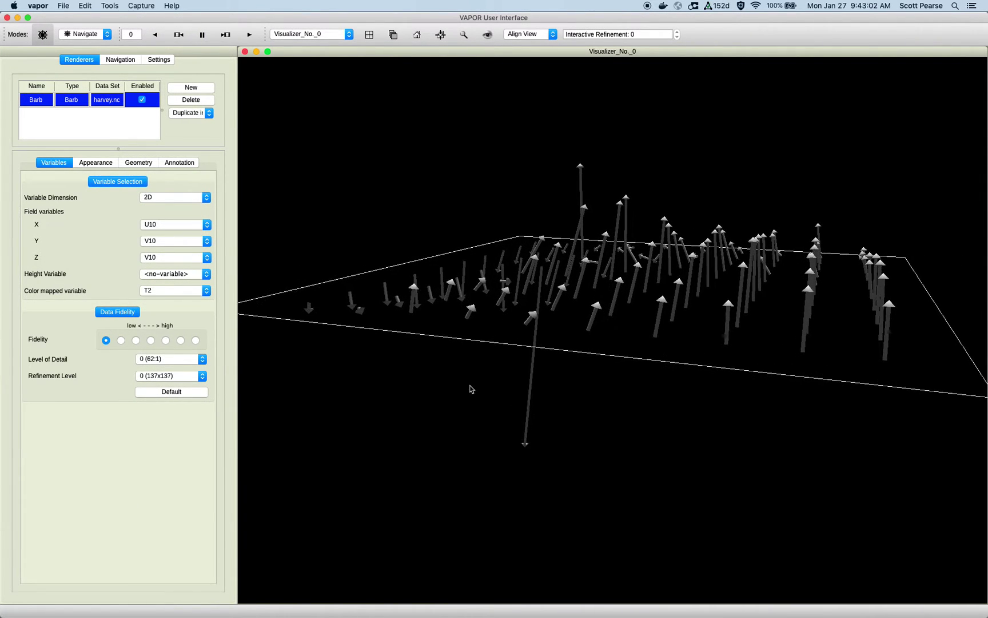
Set the Z component back to <no-variable> so the barbs lie flat
{"action": "left_click", "coordinate": [164, 259]}
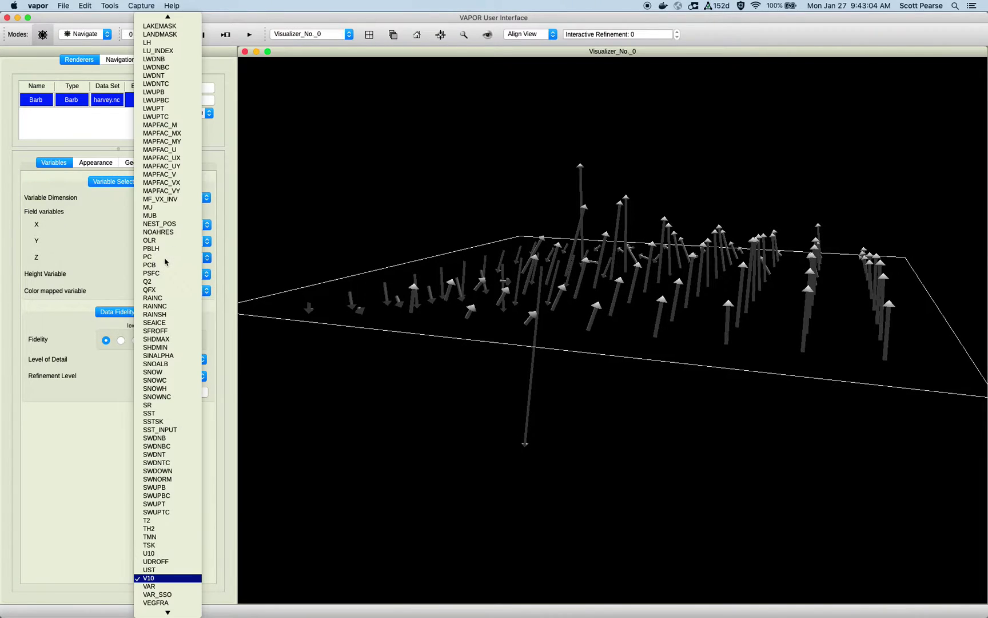
{"action": "scroll", "coordinate": [175, 416], "scroll_direction": "up", "scroll_amount": 12}
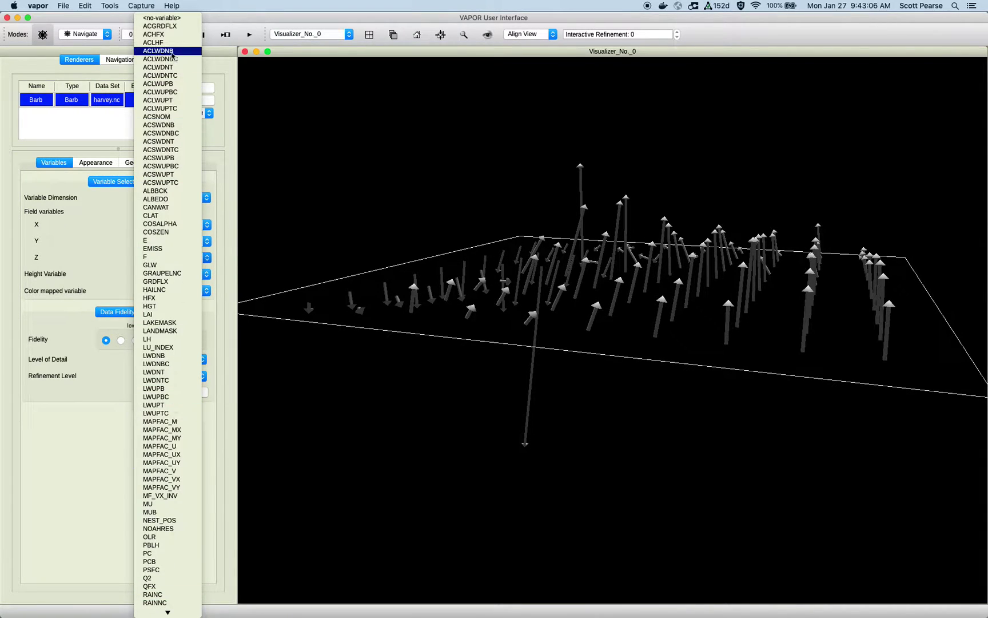
{"action": "left_click", "coordinate": [164, 18]}
{"action": "left_click_drag", "start_coordinate": [605, 275], "coordinate": [616, 306]}
{"action": "left_click_drag", "start_coordinate": [320, 348], "coordinate": [401, 328]}
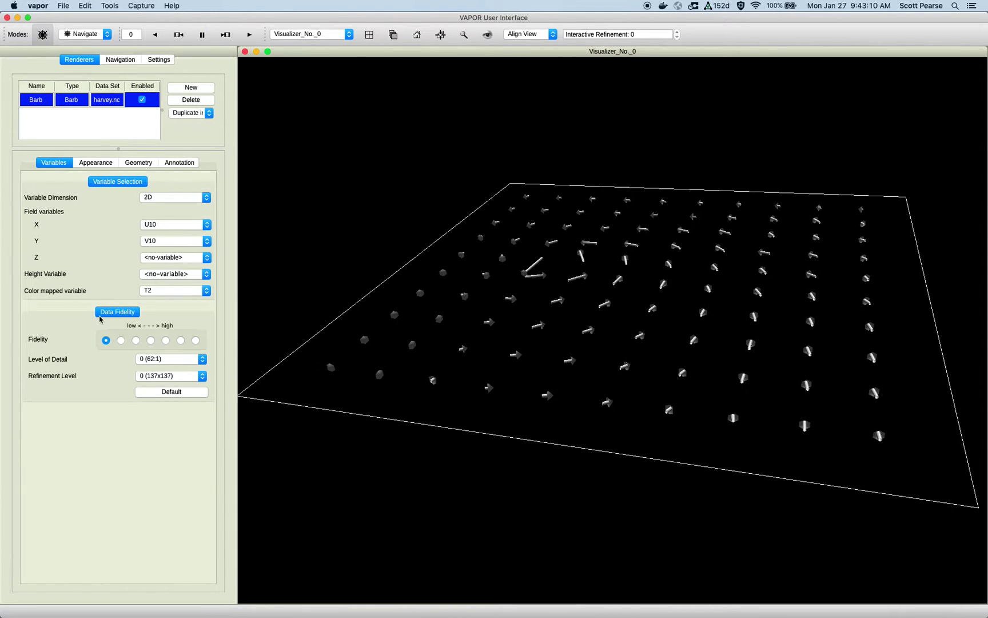
{"action": "left_click", "coordinate": [121, 341]}
{"action": "left_click_drag", "start_coordinate": [449, 310], "coordinate": [420, 306]}
{"action": "left_click", "coordinate": [106, 341]}
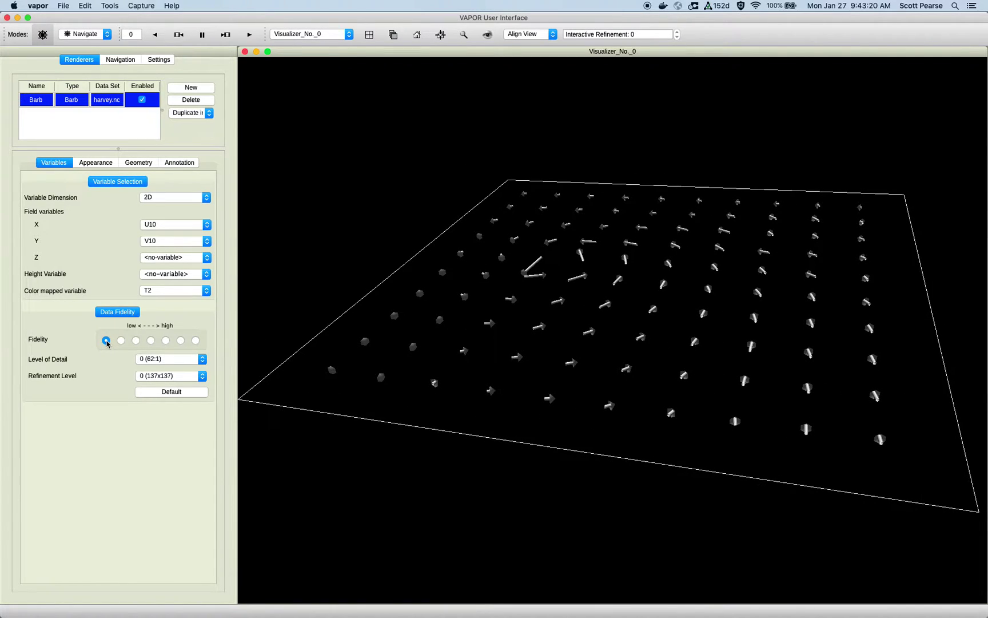
{"action": "left_click", "coordinate": [201, 197]}
{"action": "left_click", "coordinate": [192, 197]}
{"action": "left_click", "coordinate": [169, 197]}
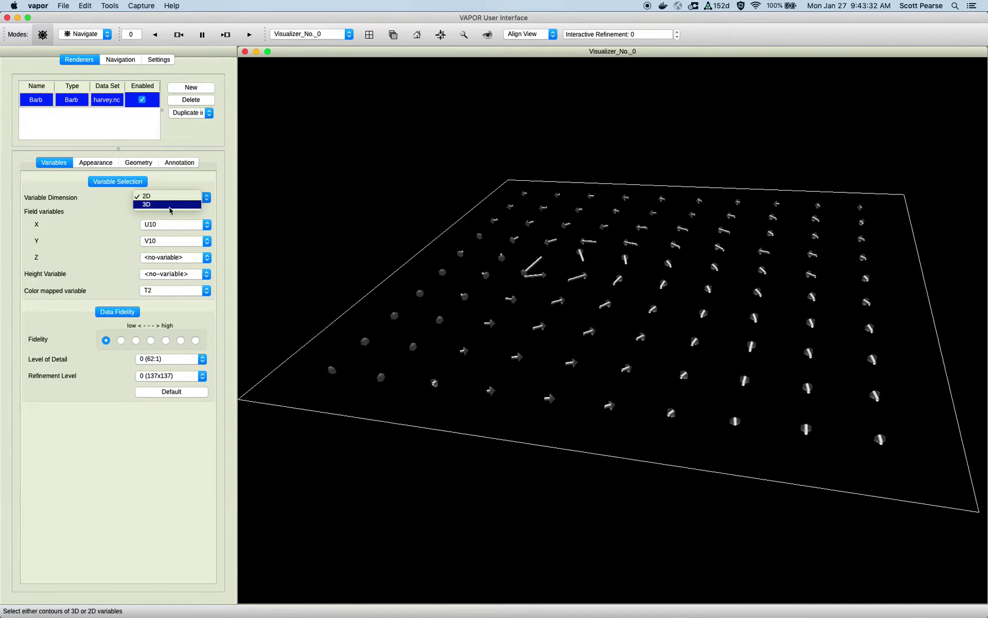
Keep the barbs on 2D variables with HGT as their height variable
{"action": "left_click", "coordinate": [169, 206]}
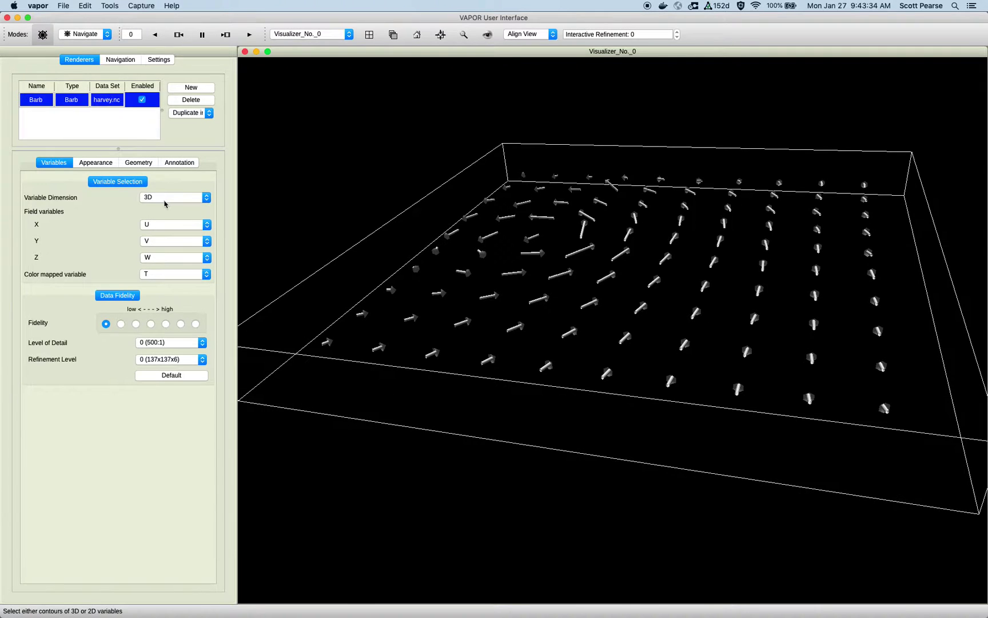
{"action": "left_click", "coordinate": [166, 197]}
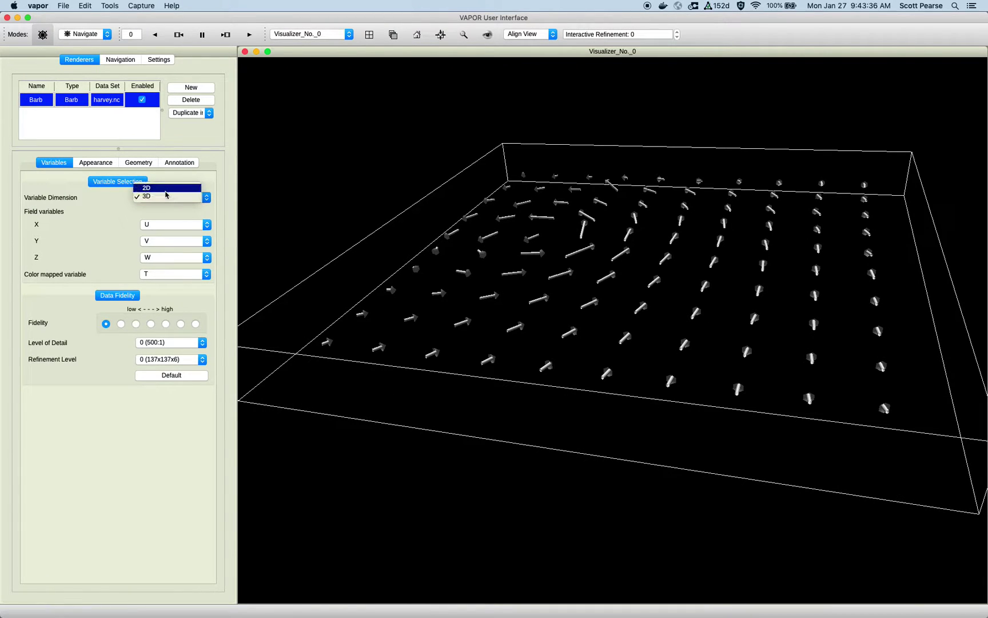
{"action": "left_click", "coordinate": [166, 189]}
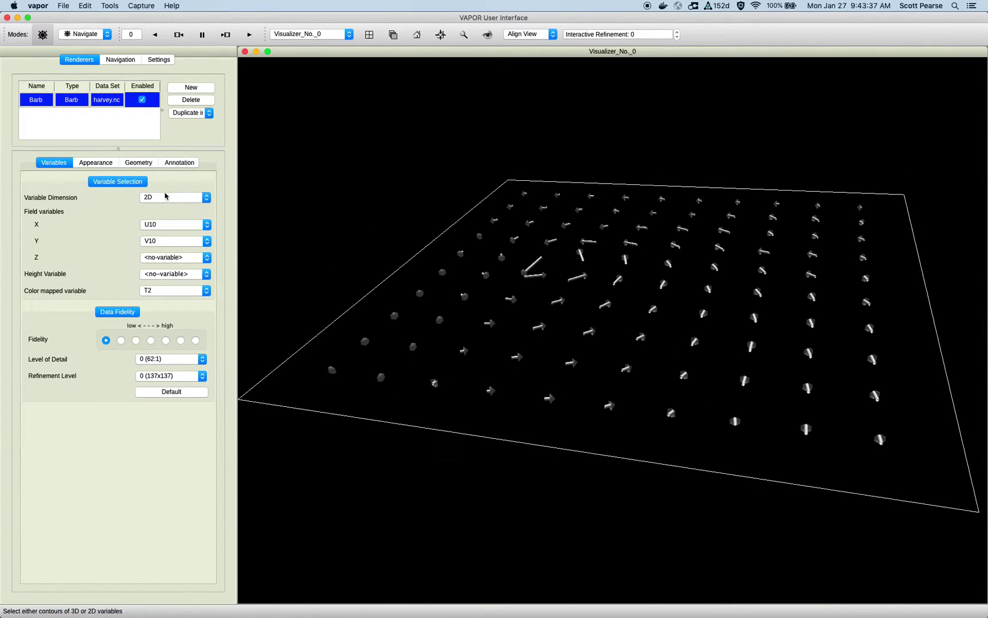
{"action": "left_click", "coordinate": [149, 275]}
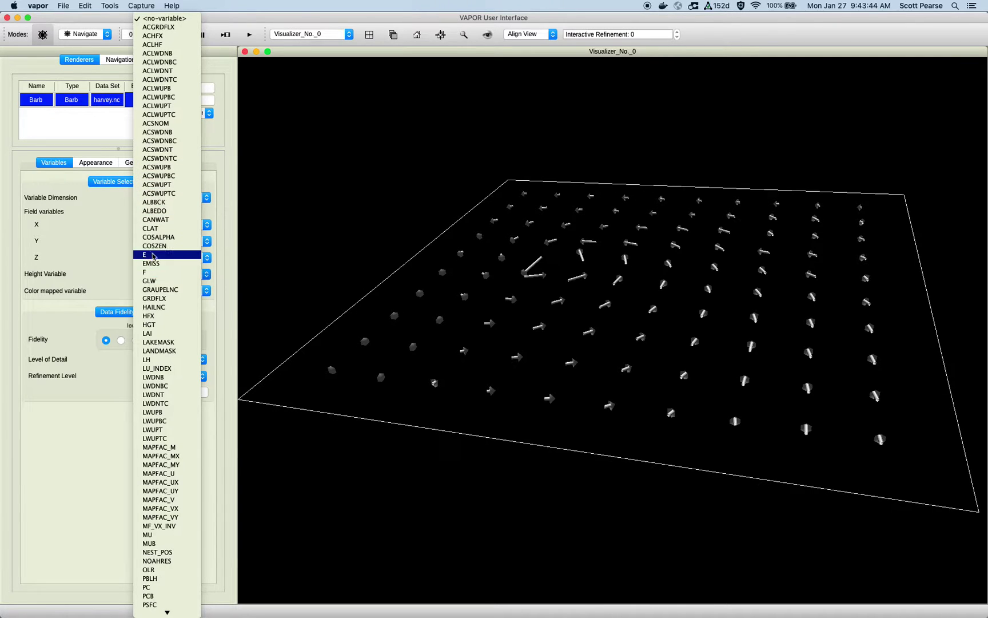
{"action": "left_click", "coordinate": [159, 329]}
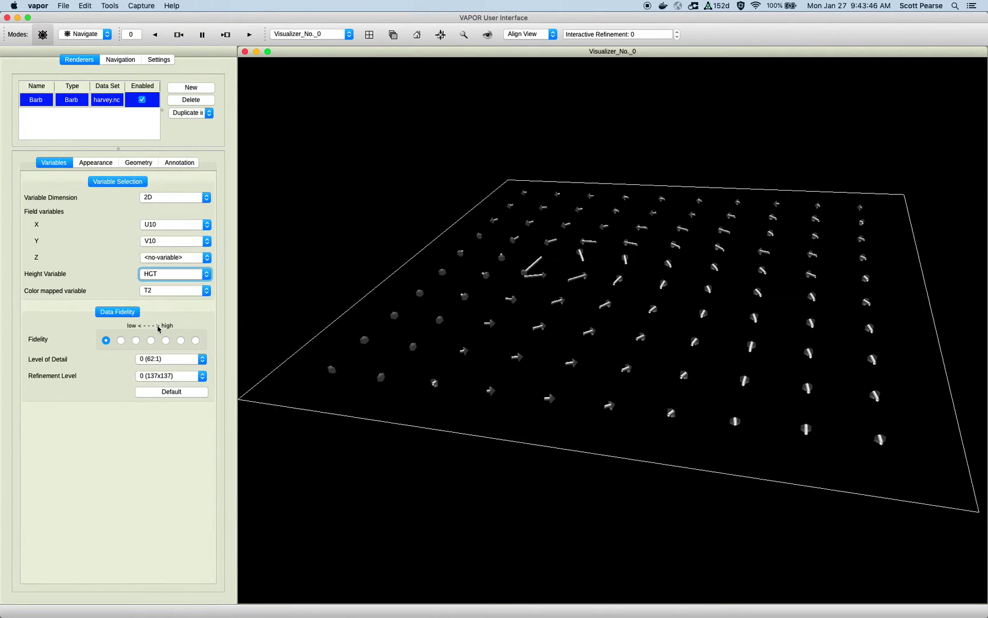
{"action": "left_click_drag", "start_coordinate": [525, 317], "coordinate": [515, 260]}
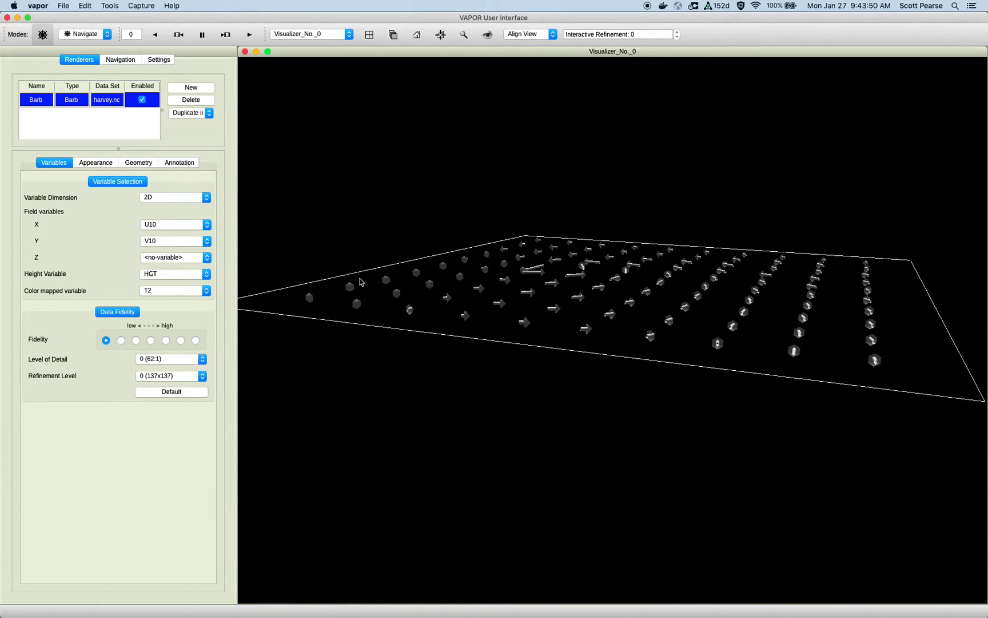
{"action": "left_click_drag", "start_coordinate": [362, 282], "coordinate": [393, 298]}
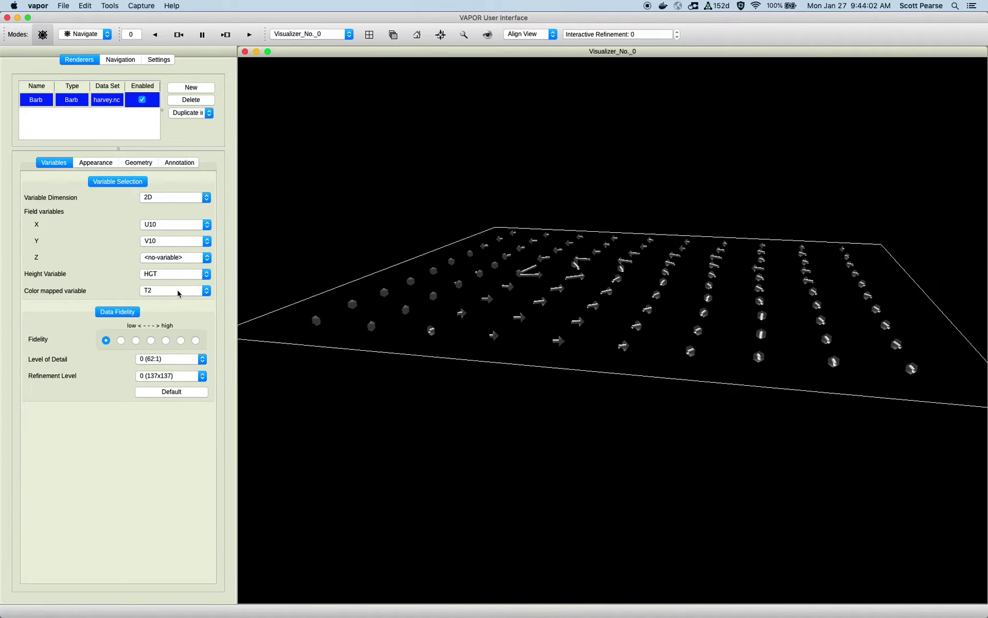
{"action": "left_click", "coordinate": [85, 164]}
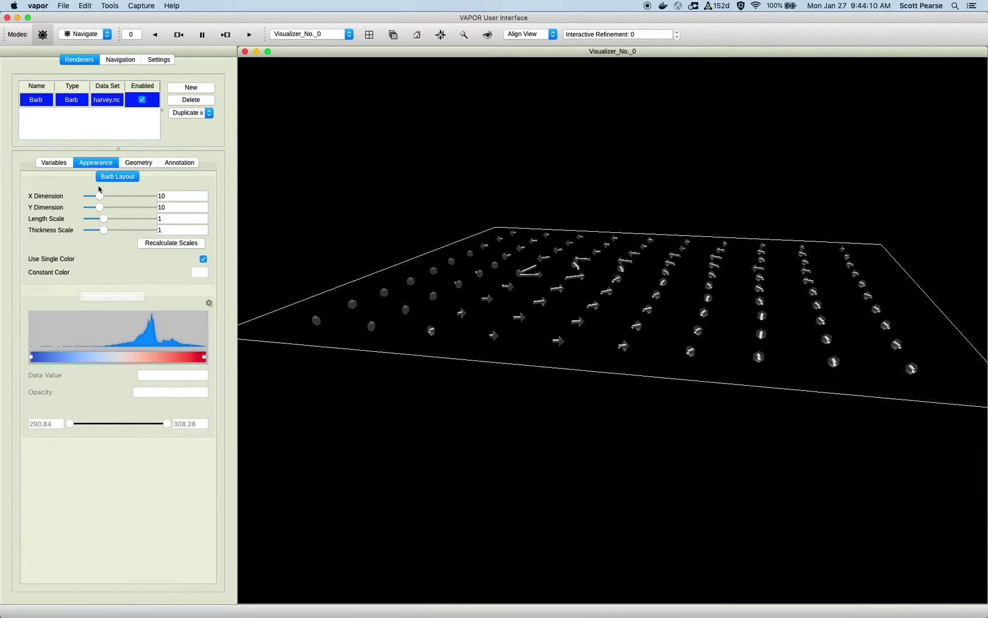
Try a 25 x 25 barb layout
{"action": "left_click_drag", "start_coordinate": [619, 240], "coordinate": [403, 307]}
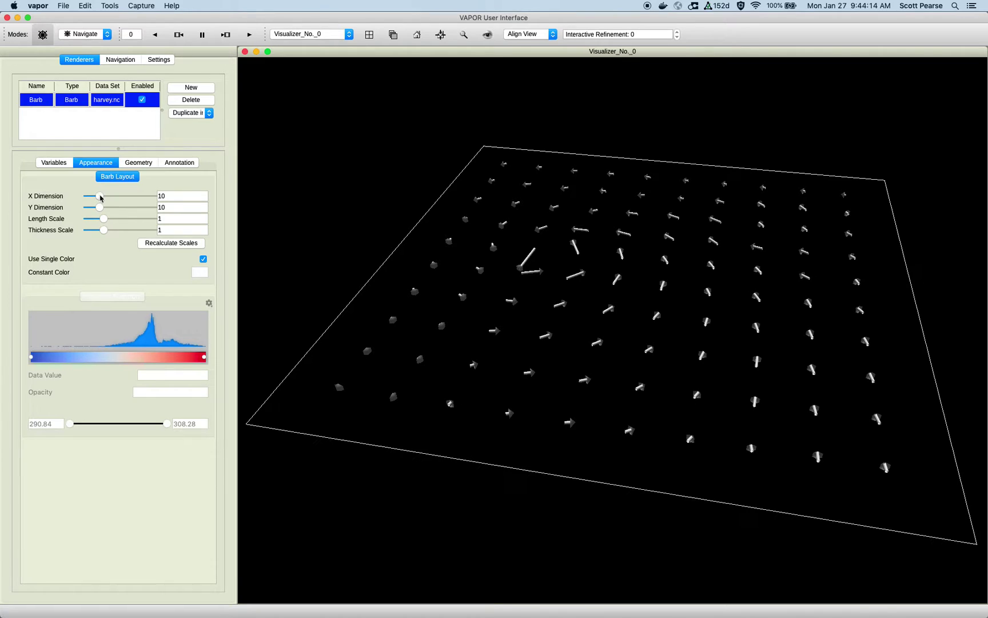
{"action": "left_click_drag", "start_coordinate": [101, 197], "coordinate": [109, 199]}
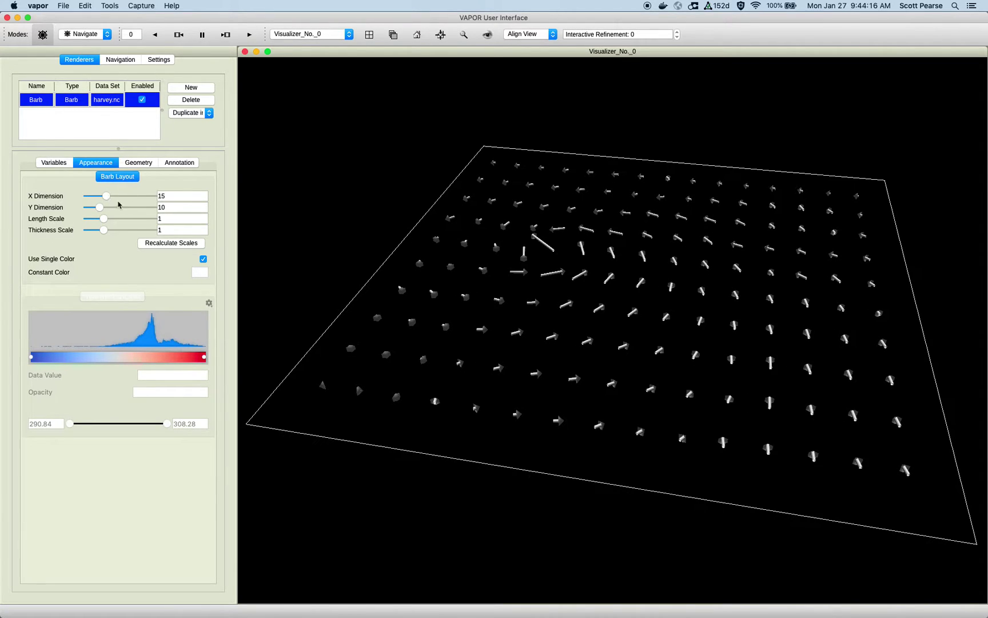
{"action": "double_click", "coordinate": [175, 195]}
{"action": "type", "text": "25"}
{"action": "key", "text": "Return"}
{"action": "double_click", "coordinate": [184, 207]}
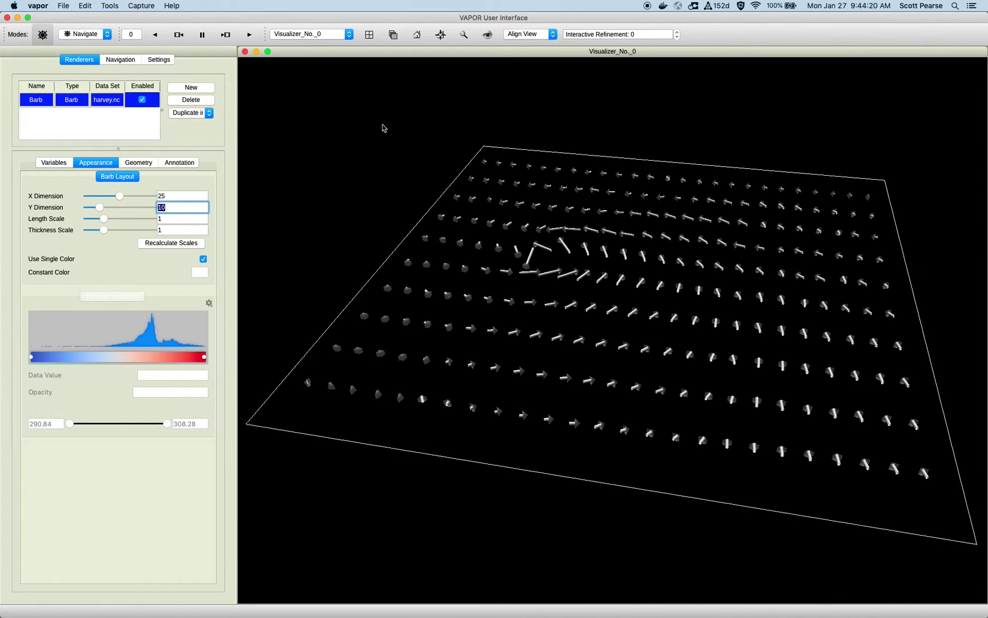
{"action": "type", "text": "25"}
{"action": "key", "text": "Return"}
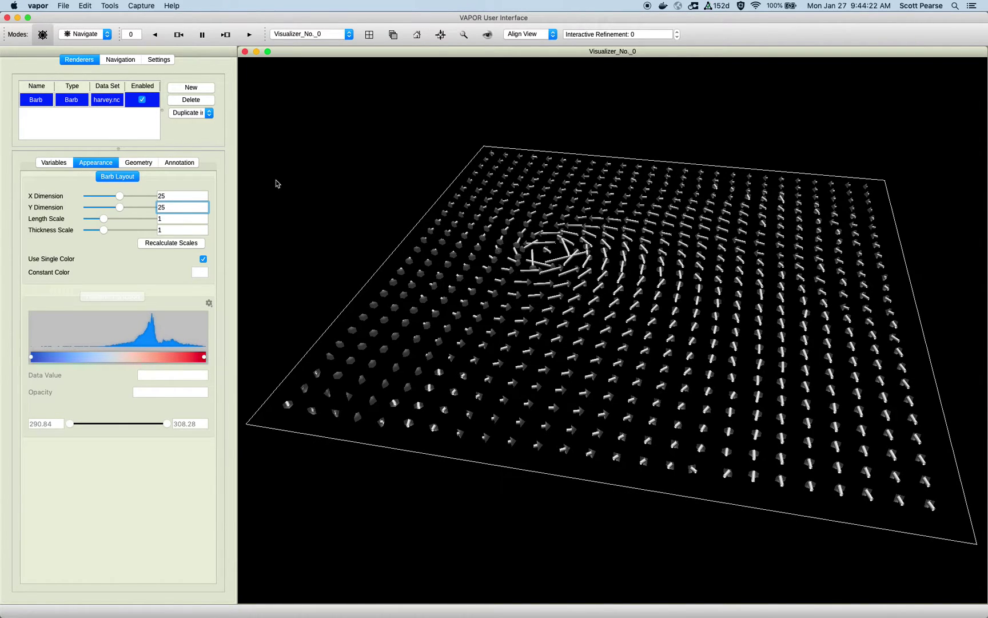
Raise the barb layout to 50 x 50 and inspect the dense grid
{"action": "double_click", "coordinate": [195, 211]}
{"action": "type", "text": "50"}
{"action": "key", "text": "Return"}
{"action": "key", "text": "shift+Tab"}
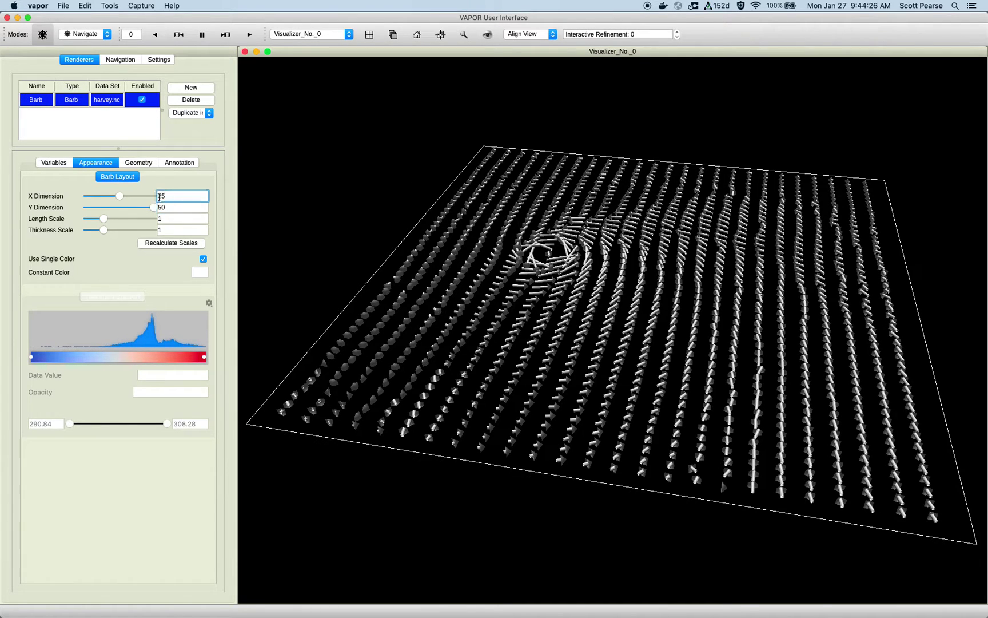
{"action": "type", "text": "50"}
{"action": "key", "text": "Return"}
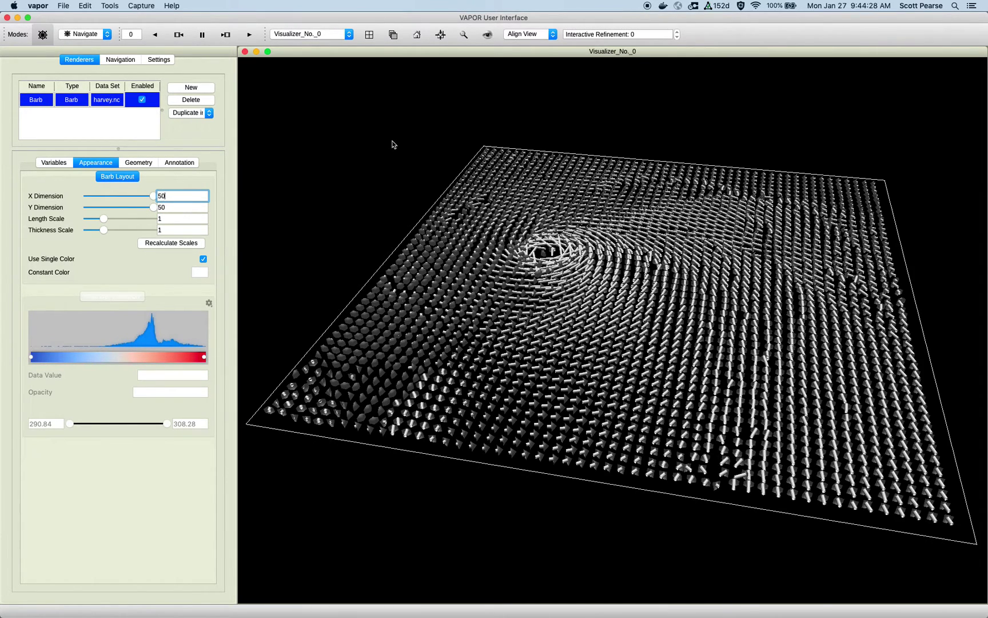
{"action": "left_click_drag", "start_coordinate": [623, 205], "coordinate": [542, 257]}
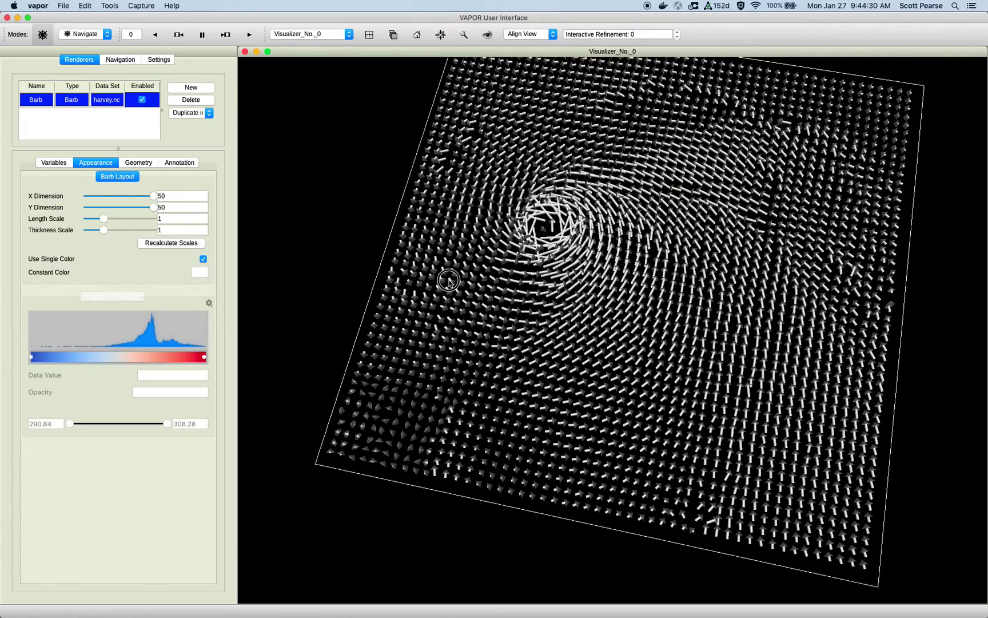
{"action": "left_click_drag", "start_coordinate": [451, 286], "coordinate": [433, 270]}
{"action": "left_click_drag", "start_coordinate": [527, 241], "coordinate": [514, 217]}
Set both the X and Y barb dimensions to 15
{"action": "double_click", "coordinate": [183, 195]}
{"action": "type", "text": "15"}
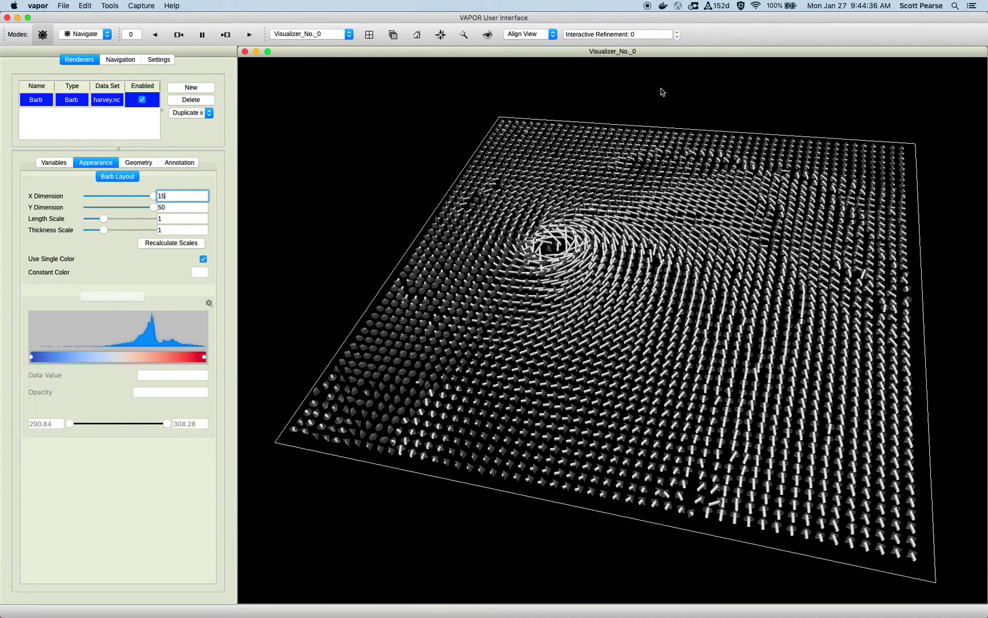
{"action": "key", "text": "Tab"}
{"action": "key", "text": "Tab"}
{"action": "type", "text": "15"}
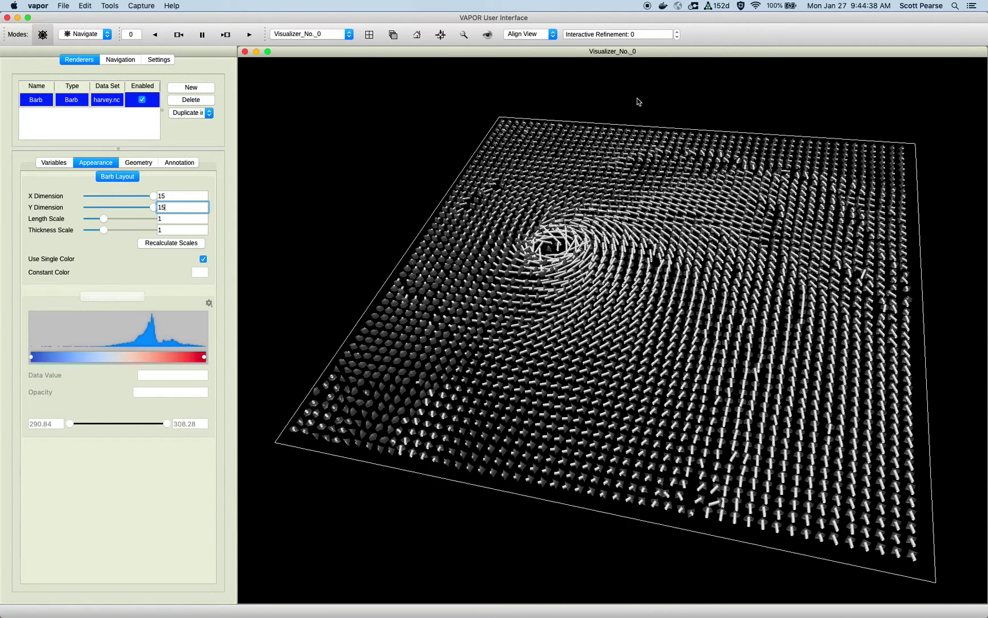
{"action": "key", "text": "Return"}
{"action": "key", "text": "shift+Tab"}
{"action": "key", "text": "shift+Tab"}
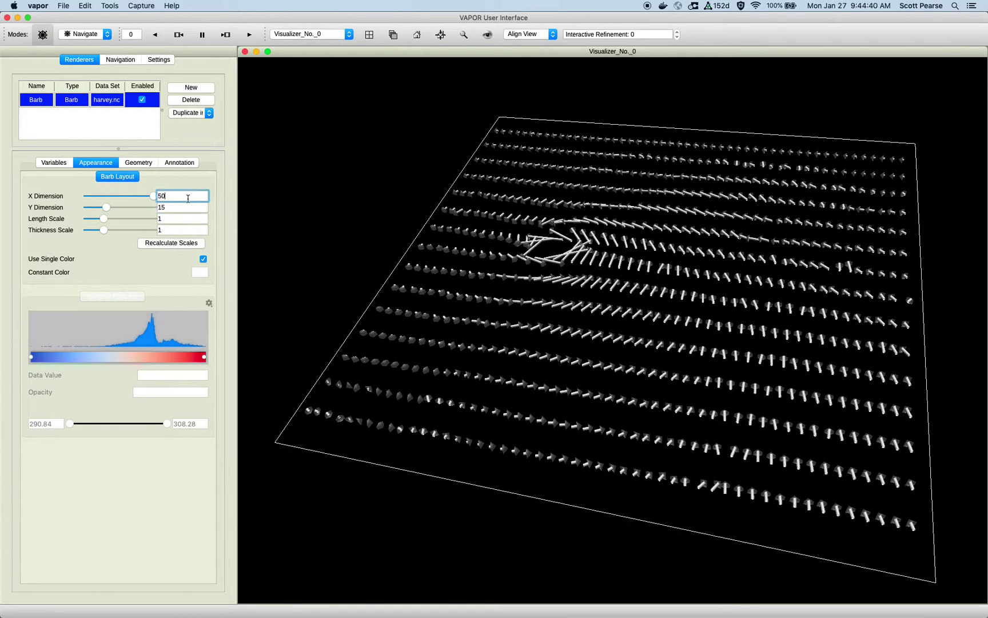
{"action": "type", "text": "15"}
{"action": "key", "text": "Return"}
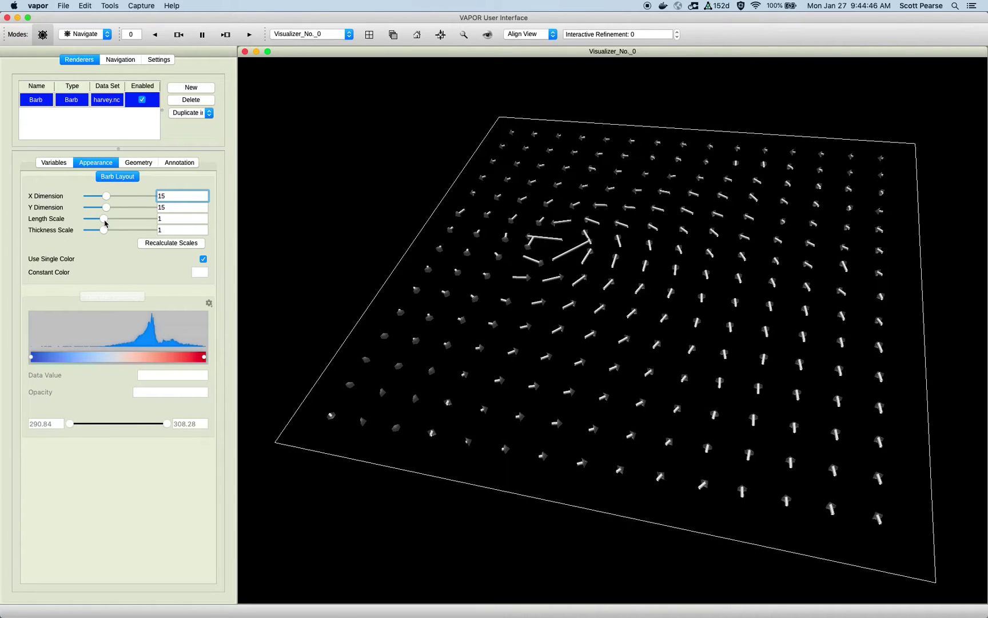
Reset the barb length scale to 1
{"action": "mouse_move", "coordinate": [106, 222]}
{"action": "left_mouse_down"}
{"action": "mouse_move", "coordinate": [153, 217]}
{"action": "mouse_move", "coordinate": [92, 219]}
{"action": "mouse_move", "coordinate": [102, 221]}
{"action": "left_mouse_up"}
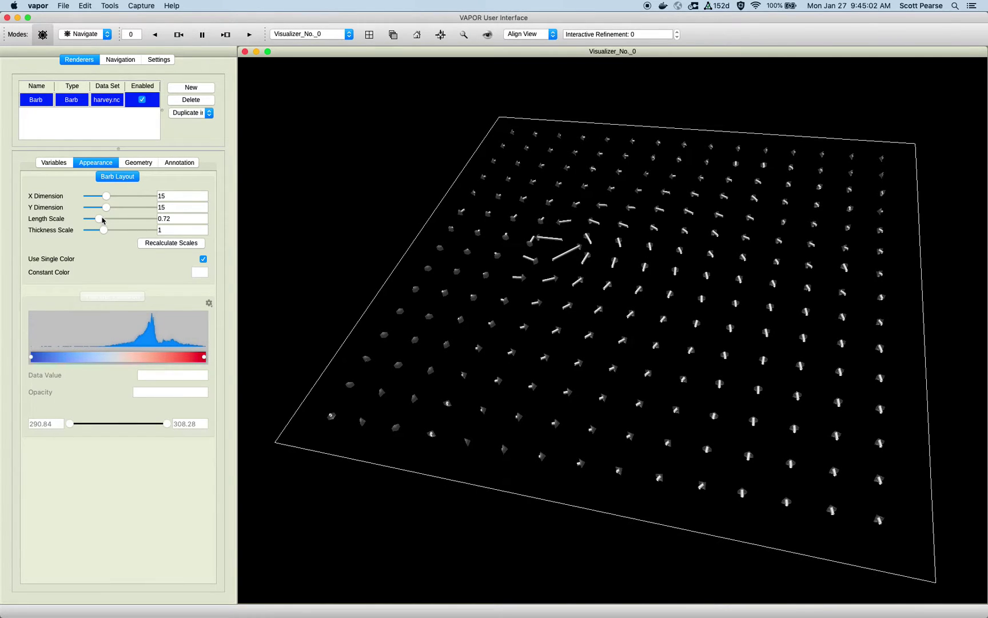
{"action": "double_click", "coordinate": [171, 218]}
{"action": "triple_click", "coordinate": [184, 220]}
{"action": "type", "text": "1"}
{"action": "key", "text": "Return"}
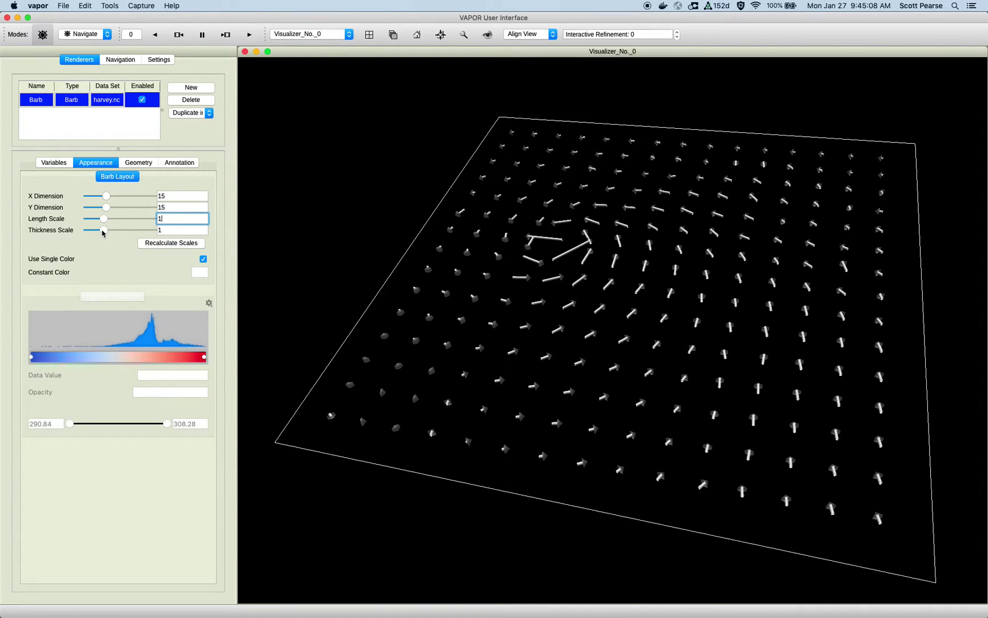
Set the barb thickness scale to 1 and zoom out to the whole grid
{"action": "left_click_drag", "start_coordinate": [101, 234], "coordinate": [159, 227]}
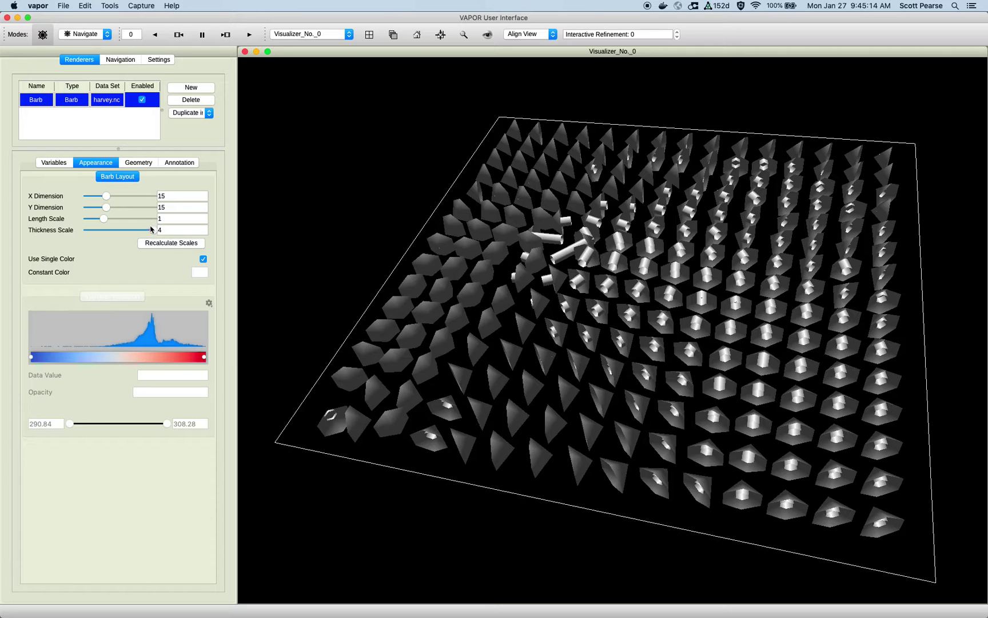
{"action": "left_click_drag", "start_coordinate": [151, 230], "coordinate": [87, 230]}
{"action": "right_click_drag", "start_coordinate": [440, 183], "coordinate": [493, 200]}
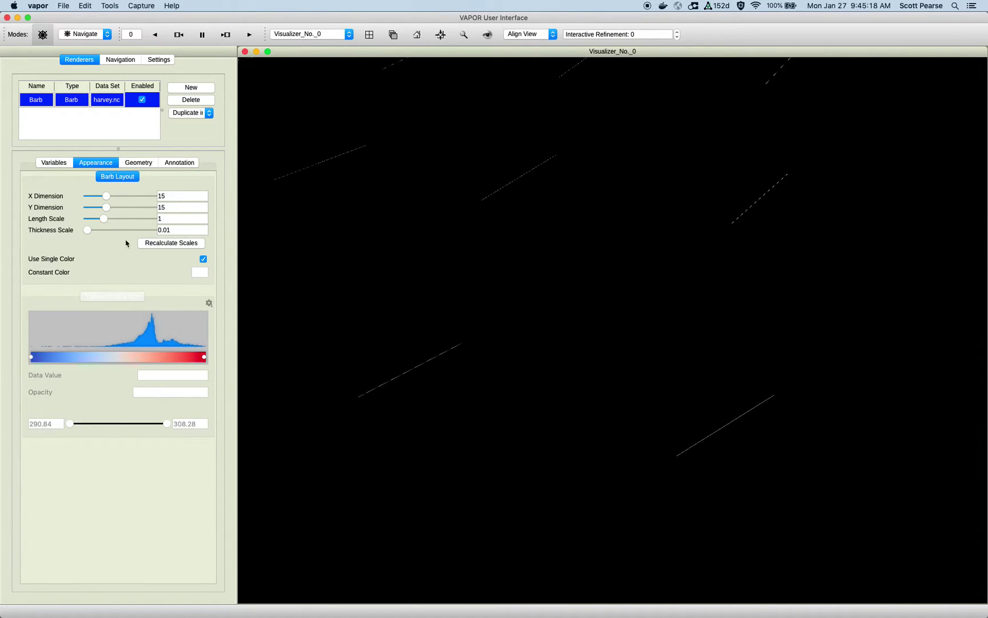
{"action": "left_click", "coordinate": [101, 229]}
{"action": "double_click", "coordinate": [182, 230]}
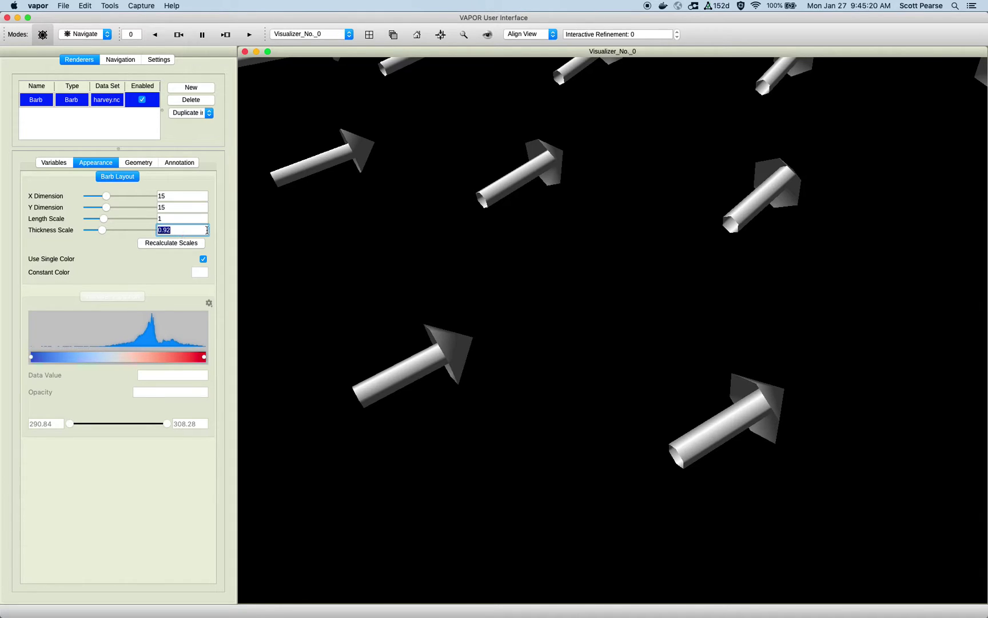
{"action": "type", "text": "1"}
{"action": "key", "text": "Return"}
{"action": "right_click_drag", "start_coordinate": [386, 227], "coordinate": [417, 253]}
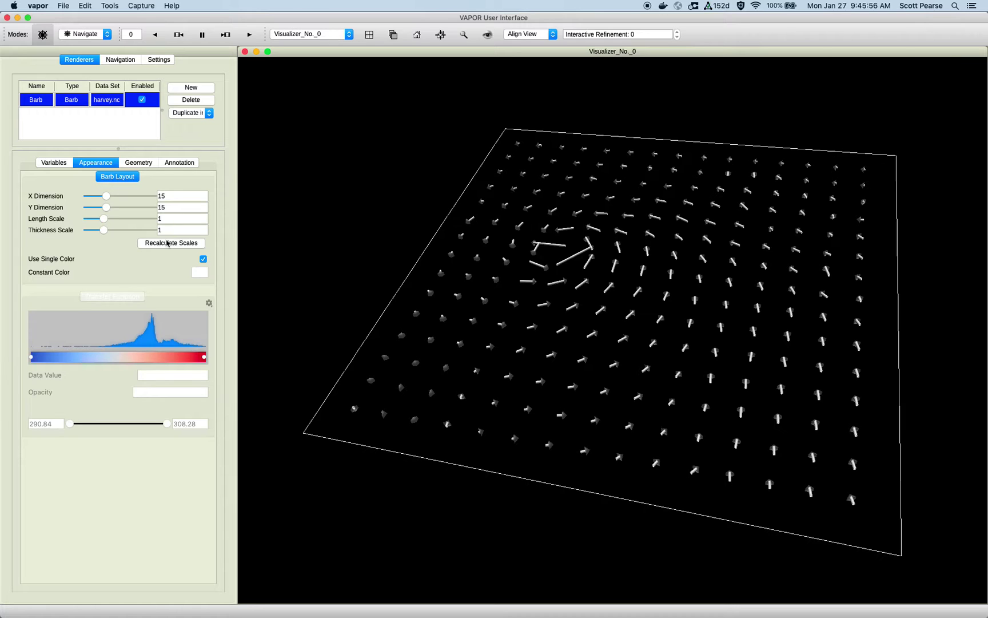
{"action": "left_click", "coordinate": [169, 218]}
{"action": "left_click", "coordinate": [187, 244]}
Set the barbs' constant colour to yellow
{"action": "left_click", "coordinate": [201, 273]}
{"action": "left_click_drag", "start_coordinate": [77, 418], "coordinate": [259, 283]}
{"action": "left_click_drag", "start_coordinate": [247, 353], "coordinate": [274, 296]}
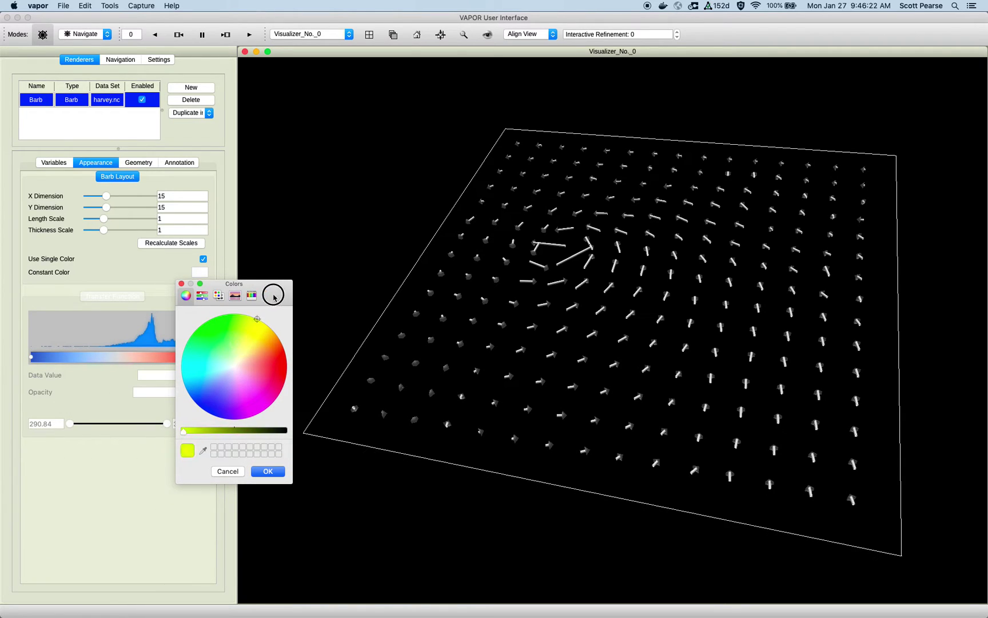
{"action": "left_click", "coordinate": [268, 471]}
{"action": "right_click_drag", "start_coordinate": [676, 362], "coordinate": [682, 216]}
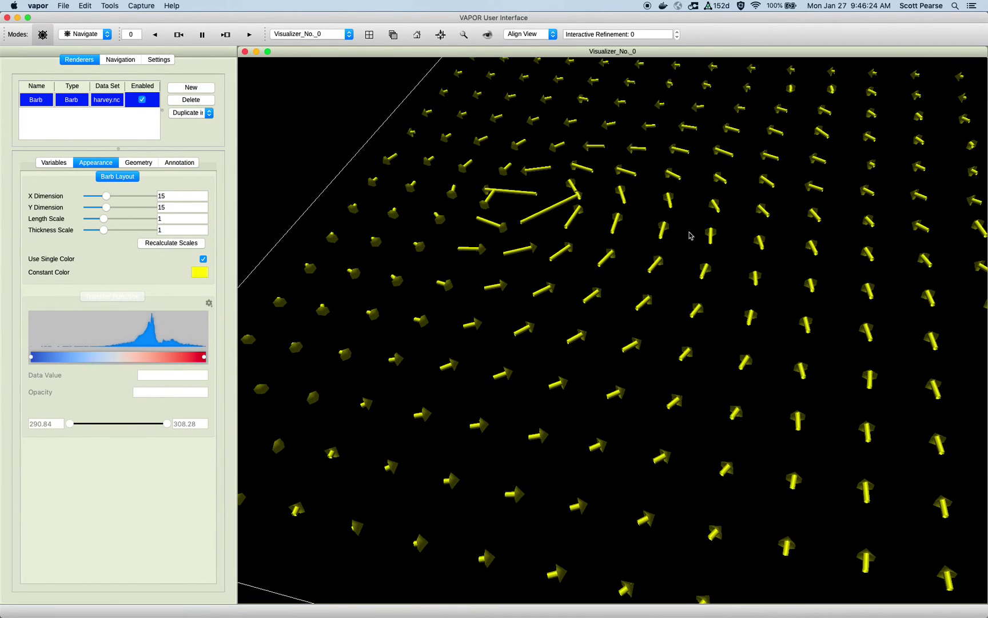
Turn Use Single Color off so the barbs follow the colormap
{"action": "left_click", "coordinate": [204, 259]}
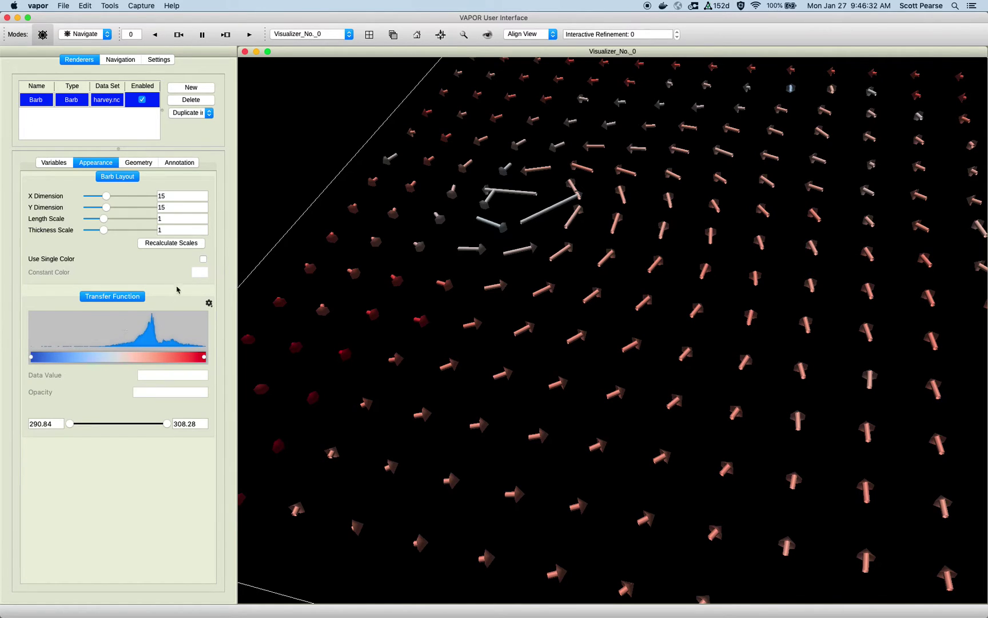
{"action": "left_click", "coordinate": [204, 260]}
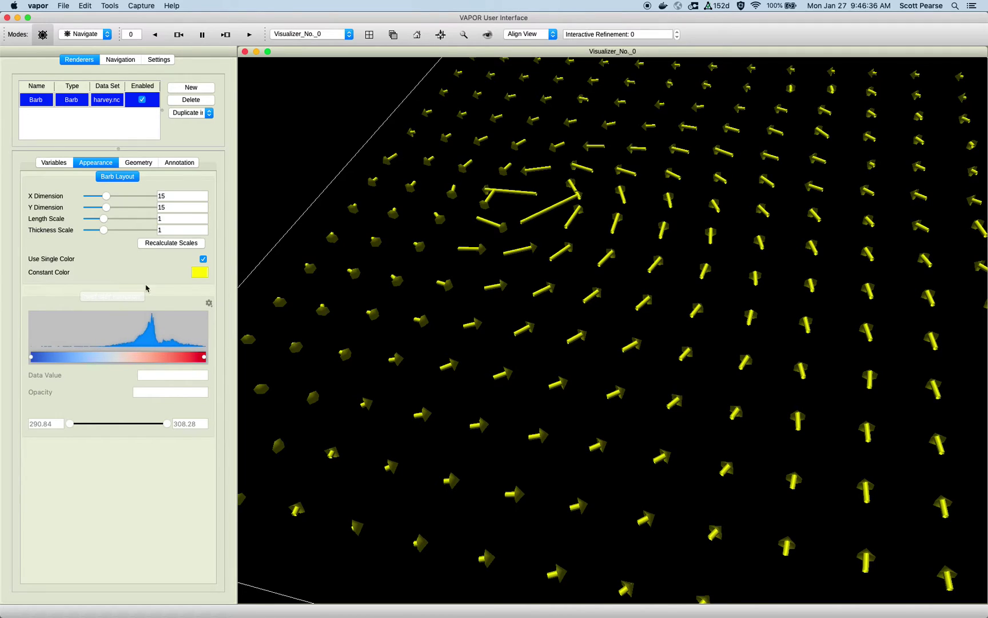
{"action": "left_click", "coordinate": [204, 260]}
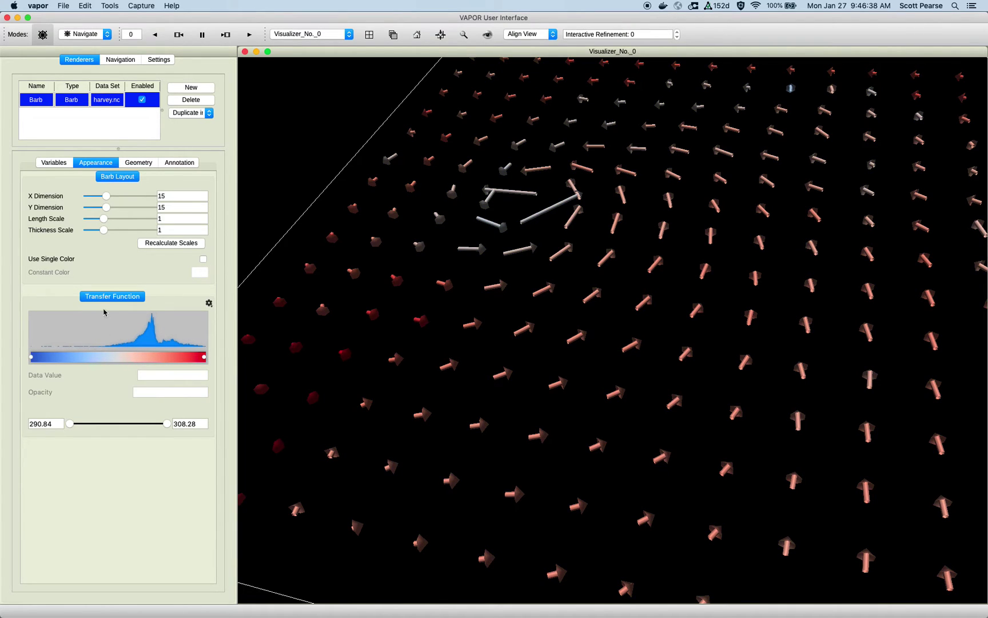
{"action": "scroll", "coordinate": [555, 200], "scroll_direction": "down", "scroll_amount": 5}
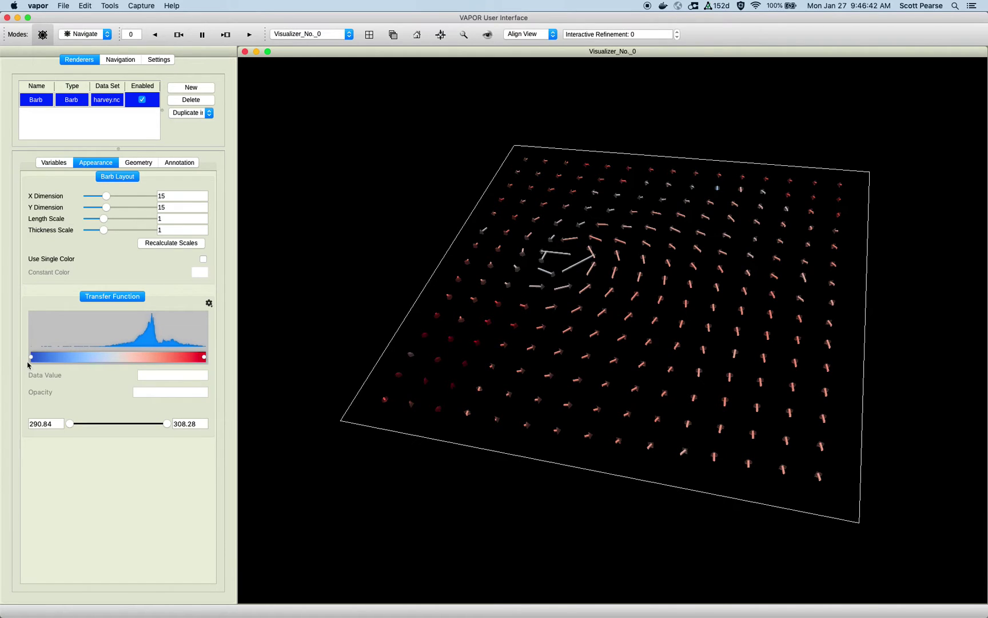
Narrow the colormap range to 299.303–303.694 and confirm T2 drives the colours
{"action": "left_click_drag", "start_coordinate": [31, 358], "coordinate": [116, 357]}
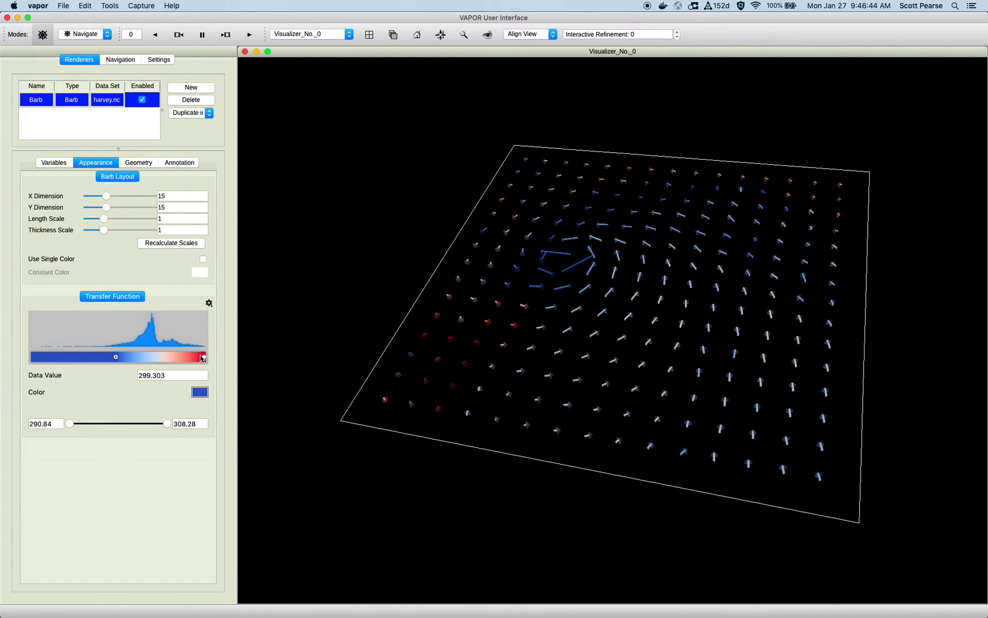
{"action": "left_click_drag", "start_coordinate": [205, 357], "coordinate": [160, 358]}
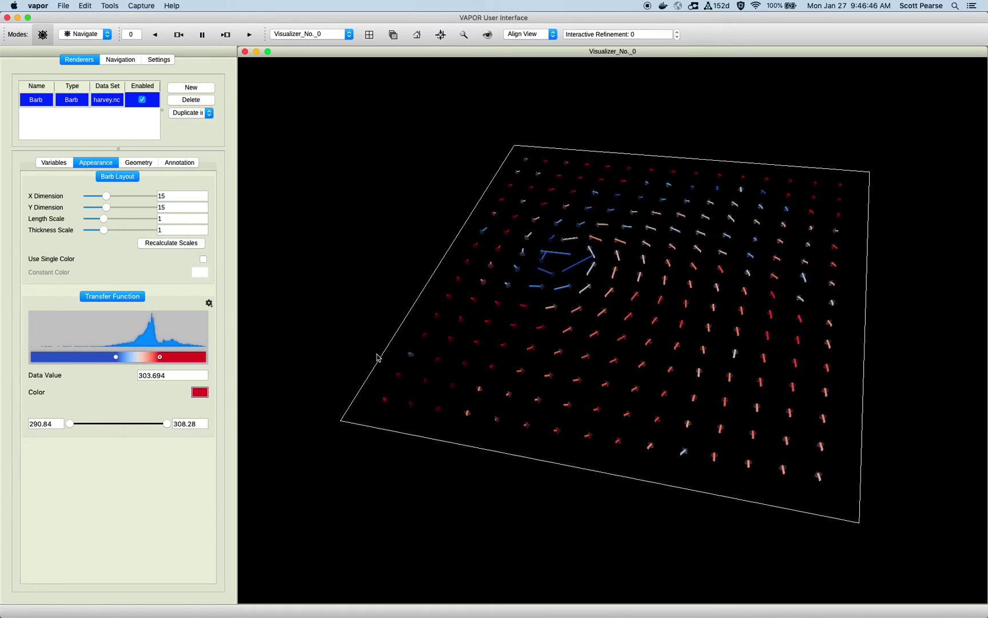
{"action": "left_click", "coordinate": [45, 164]}
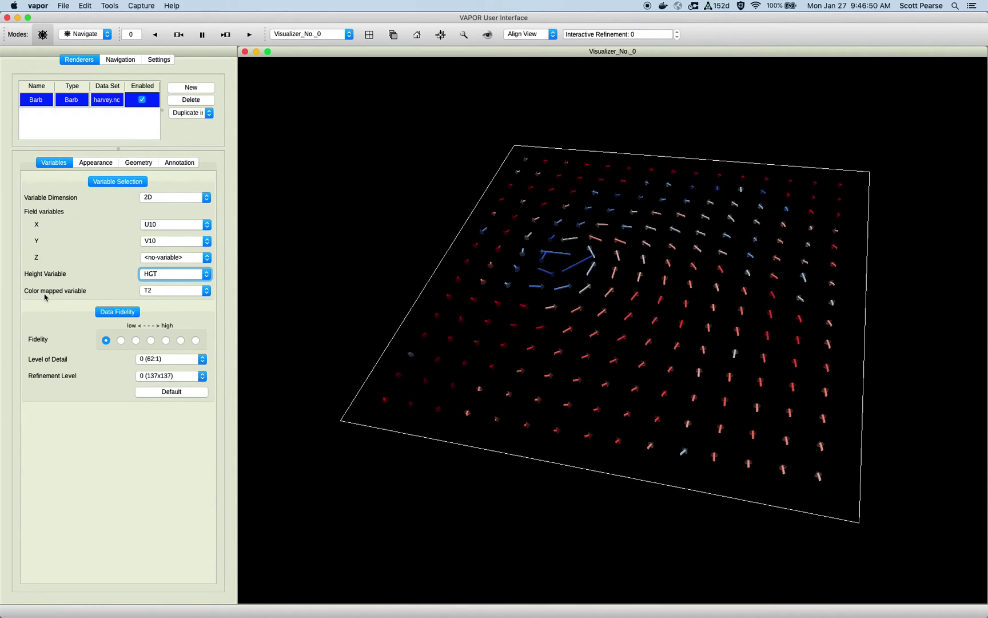
{"action": "left_click", "coordinate": [100, 163]}
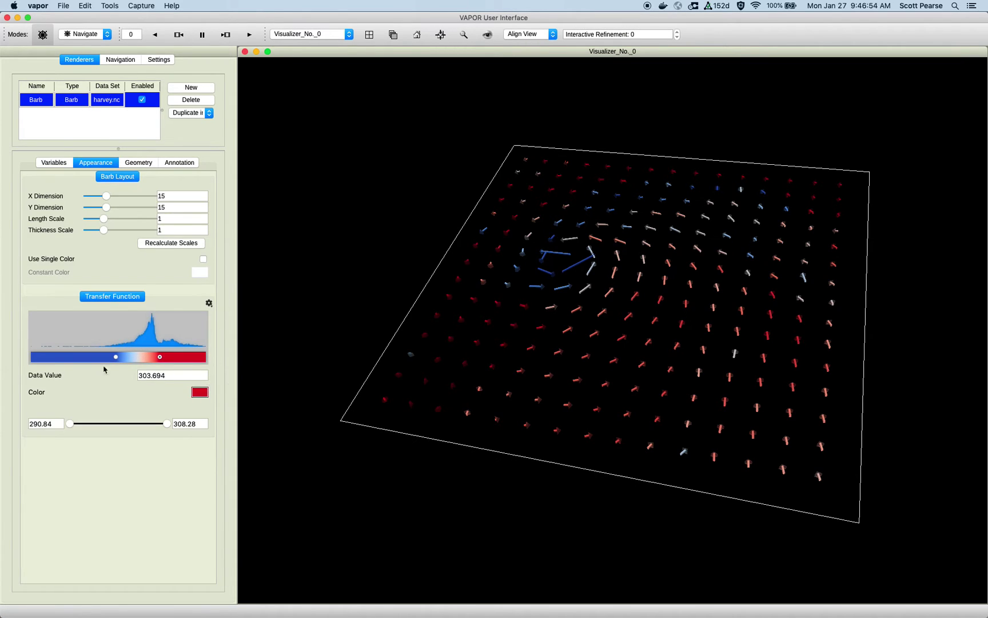
Load the built-in black-body heat colormap for the barbs
{"action": "left_click", "coordinate": [210, 303]}
{"action": "mouse_move", "coordinate": [253, 316]}
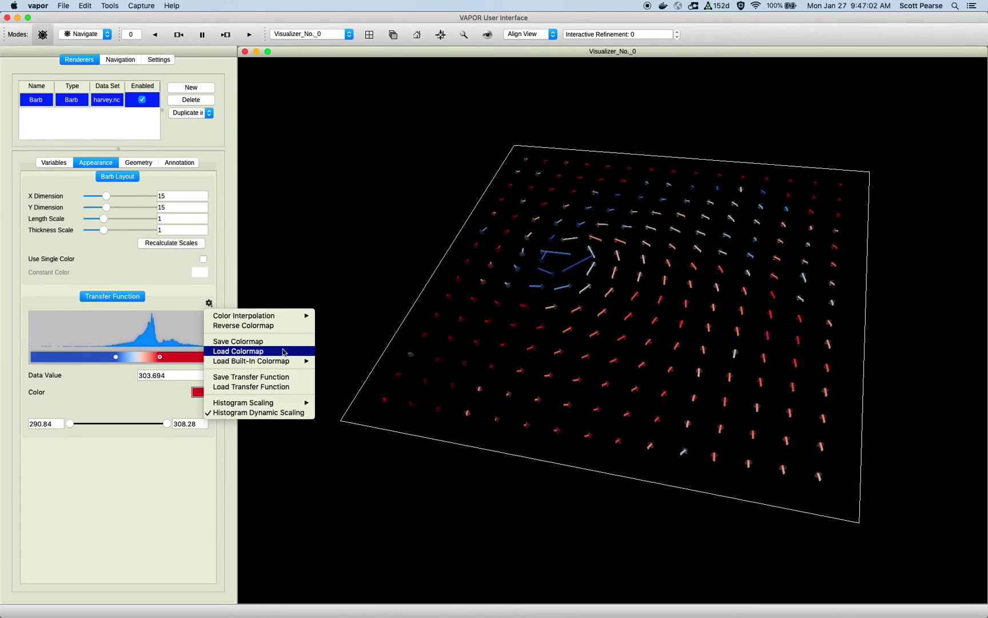
{"action": "mouse_move", "coordinate": [283, 362]}
{"action": "left_click", "coordinate": [324, 364]}
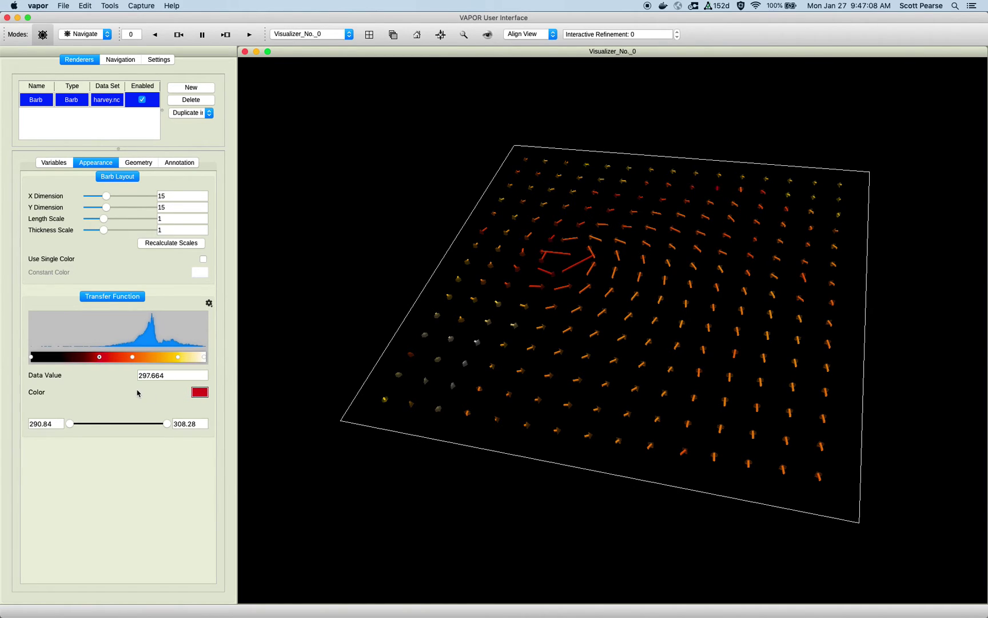
Drag the Geometry sliders to X 117057–468507 and Y 2.88103e+06–3.19312e+06
{"action": "left_click", "coordinate": [139, 167]}
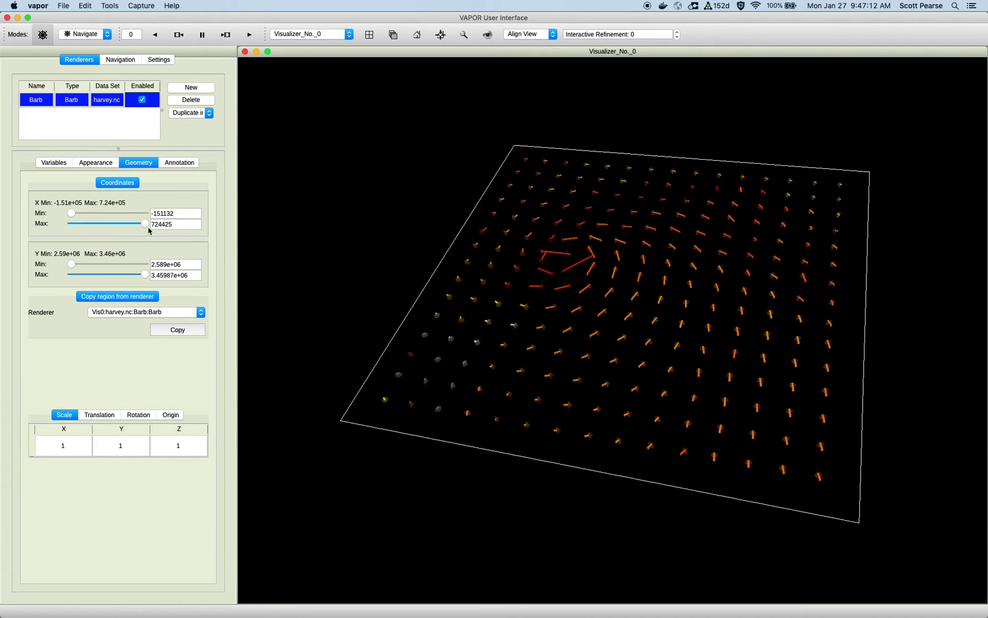
{"action": "left_click_drag", "start_coordinate": [145, 223], "coordinate": [94, 213]}
{"action": "left_click_drag", "start_coordinate": [73, 264], "coordinate": [115, 274]}
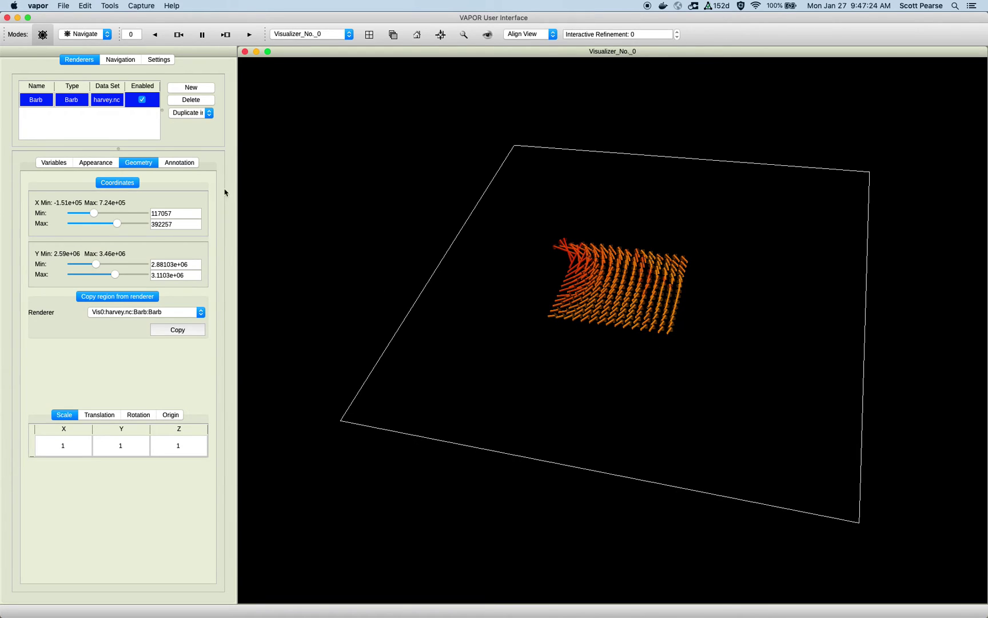
{"action": "left_click", "coordinate": [98, 163]}
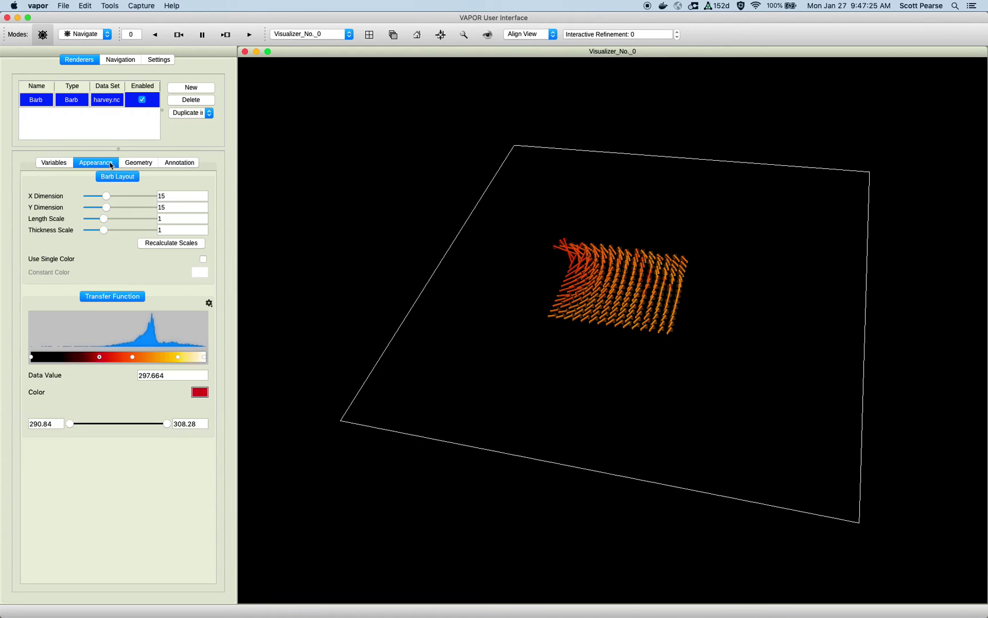
{"action": "double_click", "coordinate": [169, 196]}
{"action": "left_click", "coordinate": [136, 162]}
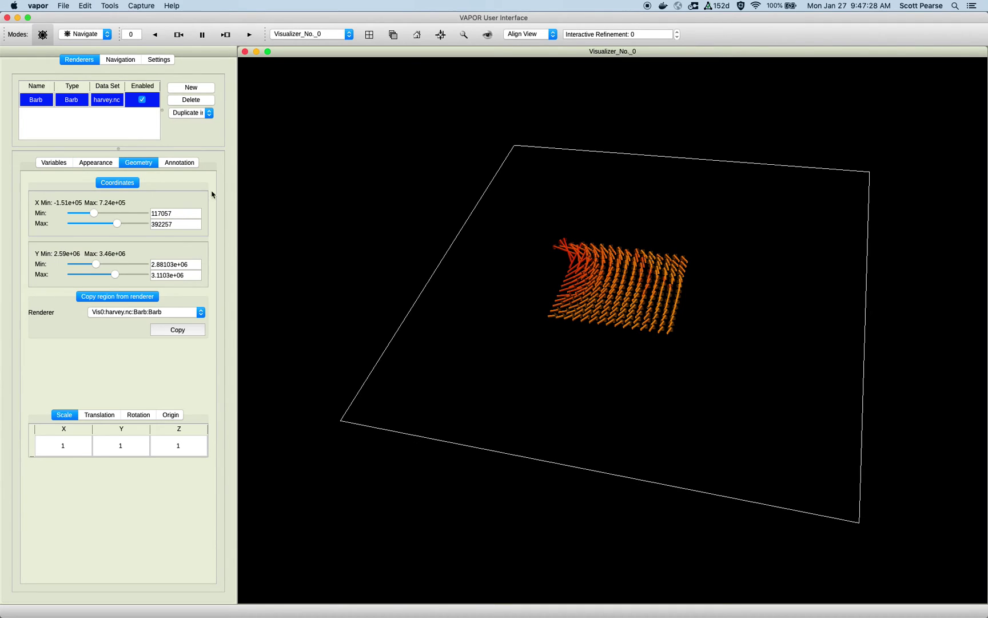
{"action": "left_click_drag", "start_coordinate": [119, 224], "coordinate": [105, 225]}
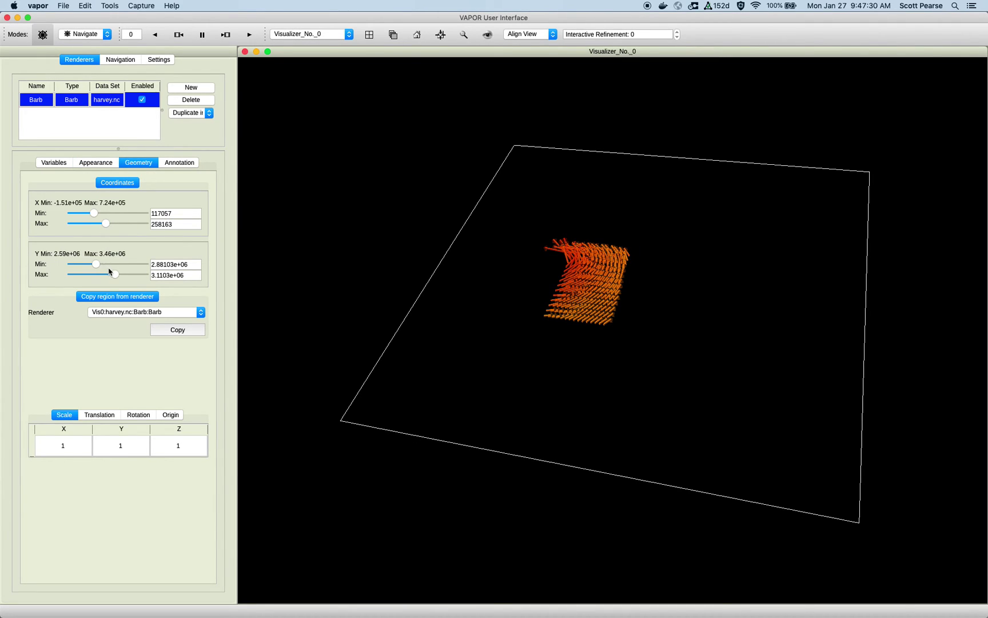
{"action": "left_click_drag", "start_coordinate": [109, 271], "coordinate": [121, 275]}
{"action": "left_click_drag", "start_coordinate": [103, 229], "coordinate": [123, 224]}
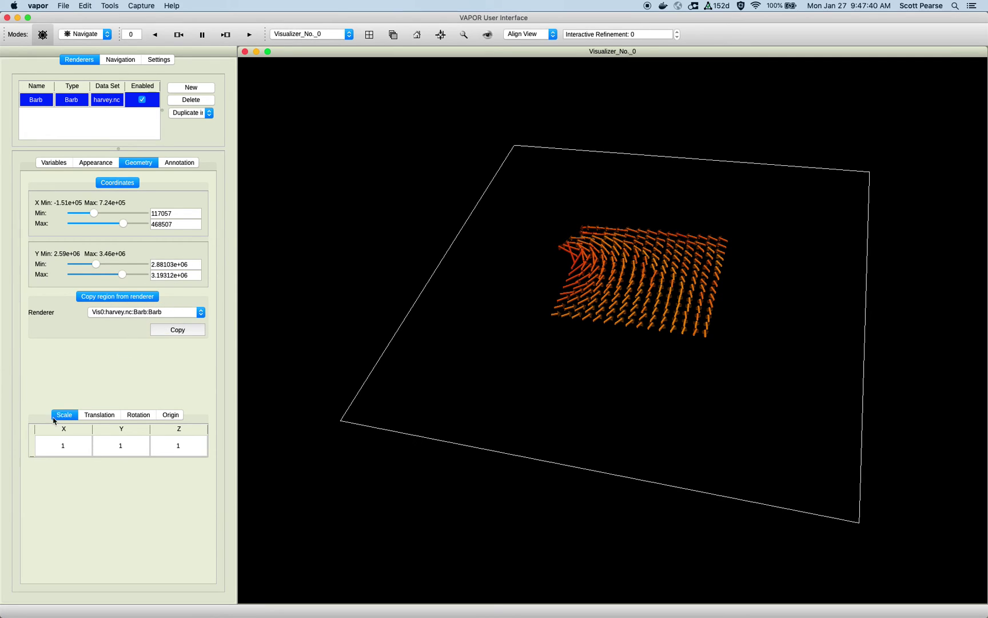
{"action": "left_click", "coordinate": [92, 418]}
{"action": "left_click", "coordinate": [138, 419]}
{"action": "left_click", "coordinate": [63, 419]}
{"action": "double_click", "coordinate": [162, 442]}
{"action": "type", "text": "100"}
{"action": "key", "text": "Return"}
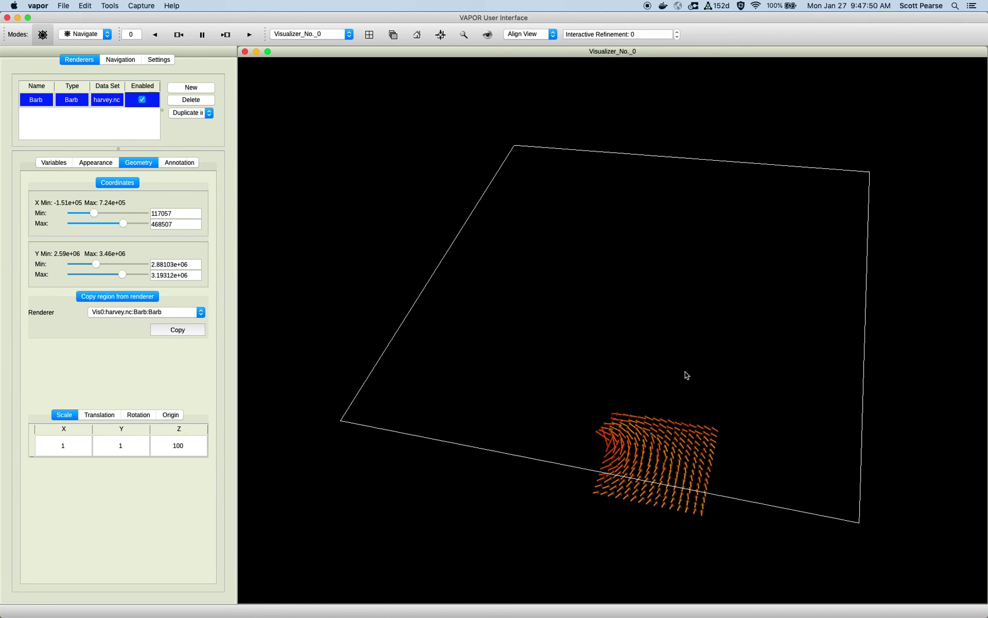
{"action": "left_click_drag", "start_coordinate": [666, 430], "coordinate": [678, 342]}
{"action": "double_click", "coordinate": [188, 438]}
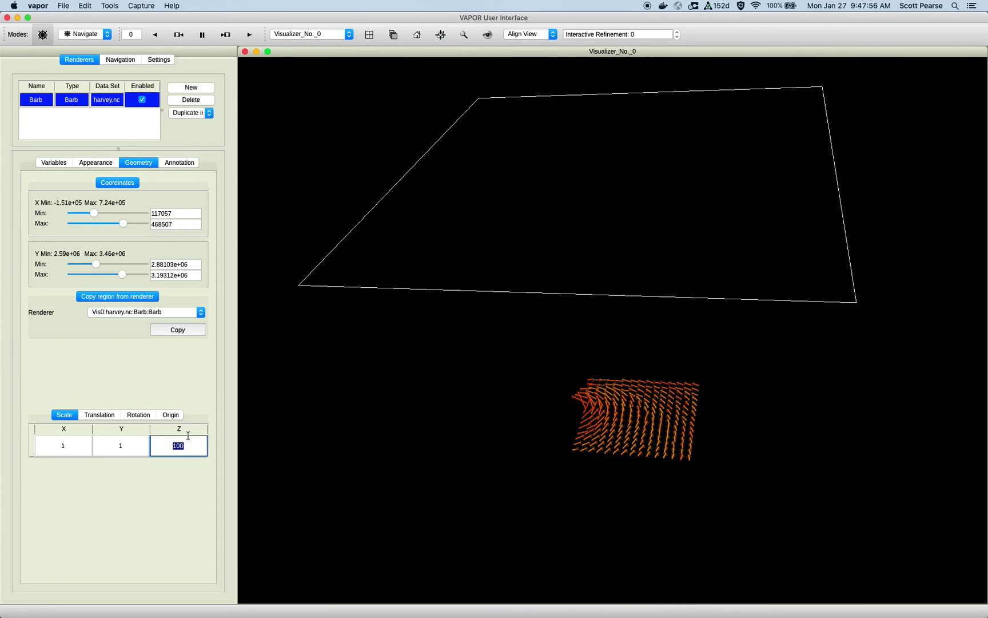
{"action": "type", "text": "1"}
{"action": "key", "text": "Return"}
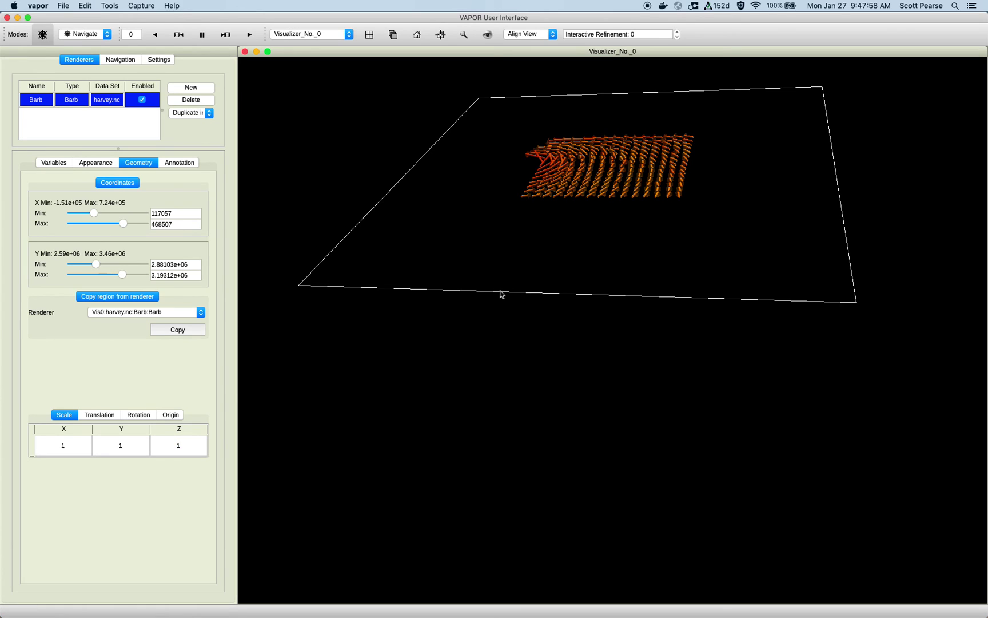
{"action": "left_click_drag", "start_coordinate": [501, 293], "coordinate": [508, 336]}
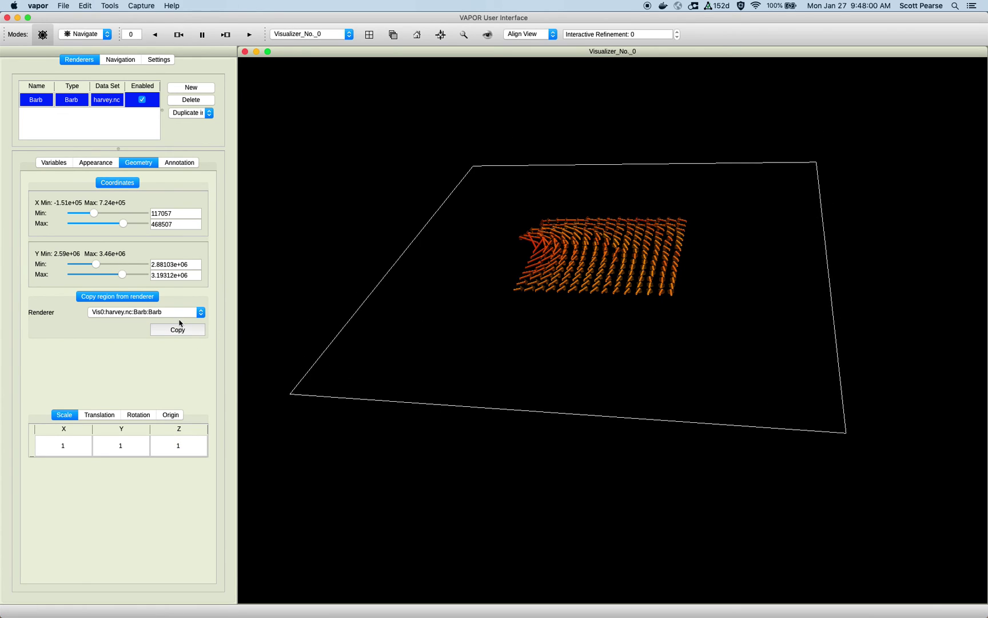
{"action": "left_click", "coordinate": [176, 164]}
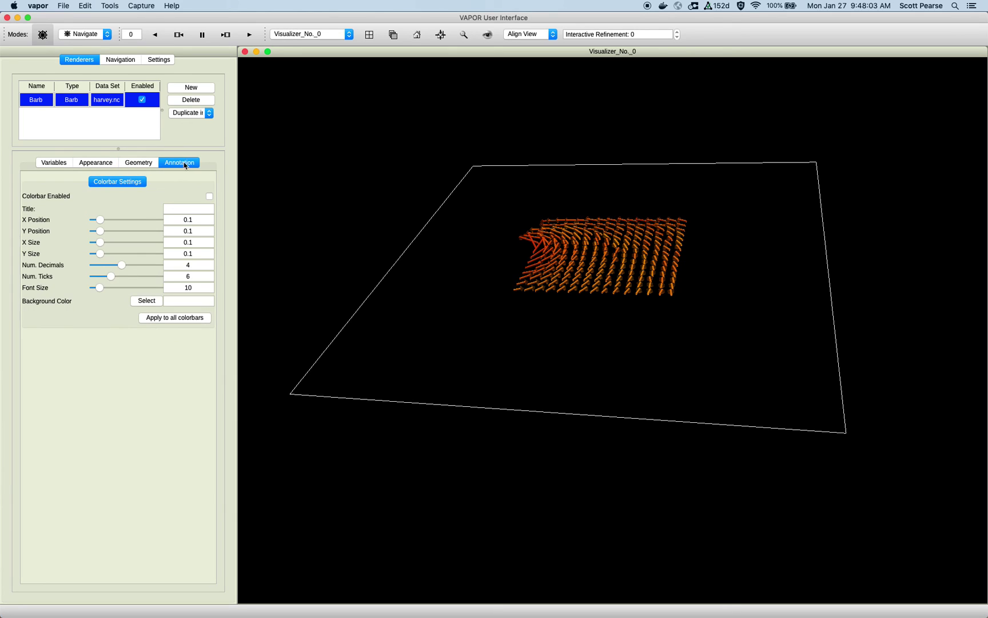
Toggle the barb colorbar on and off, then bring up the U10/V10, HGT and T2 variable settings
{"action": "left_click", "coordinate": [210, 197]}
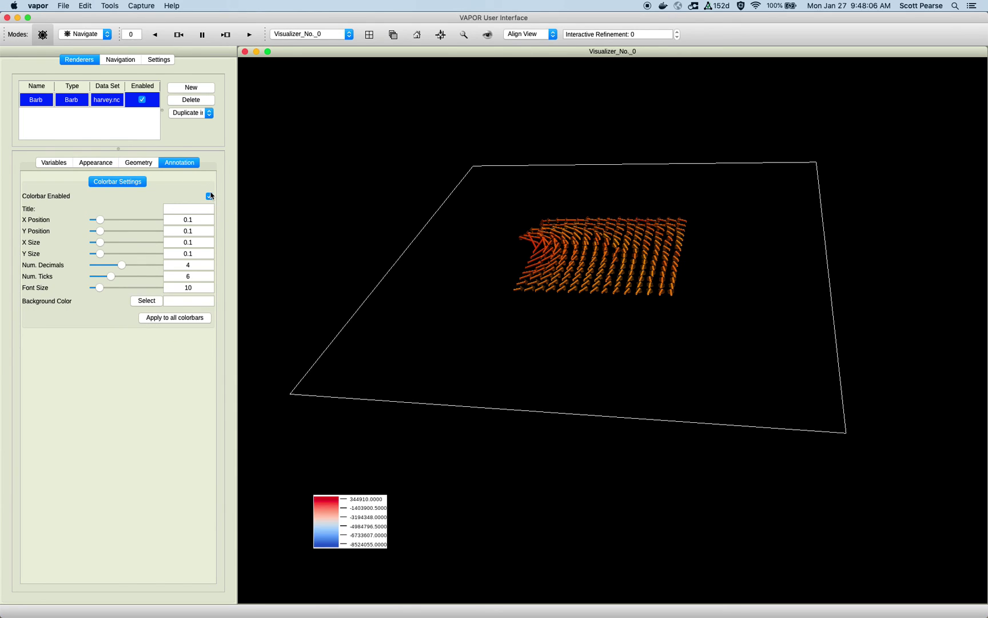
{"action": "left_click", "coordinate": [210, 197]}
{"action": "left_click", "coordinate": [135, 162]}
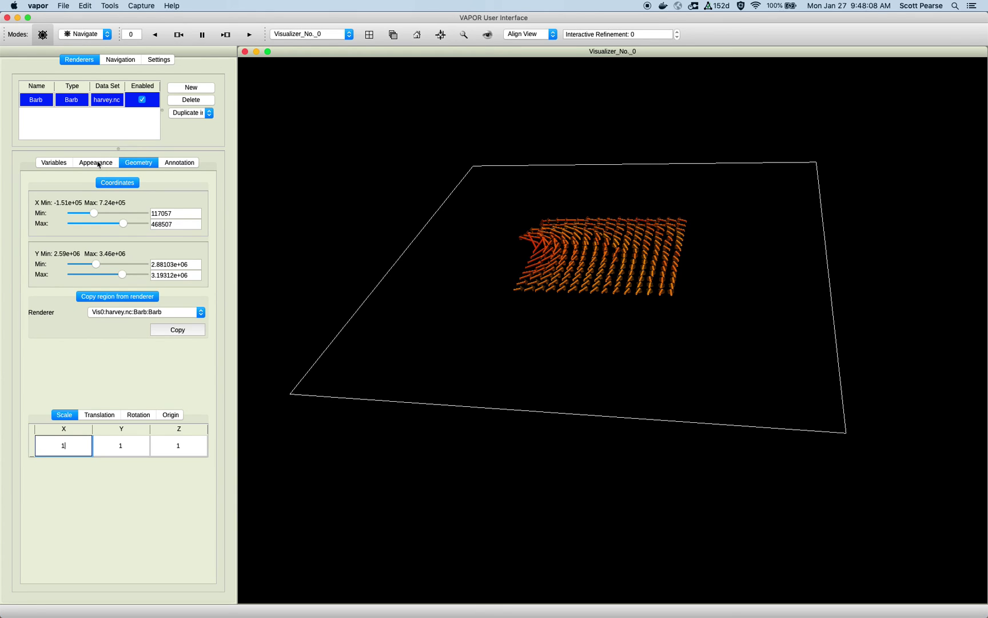
{"action": "left_click", "coordinate": [97, 162]}
{"action": "left_click", "coordinate": [49, 163]}
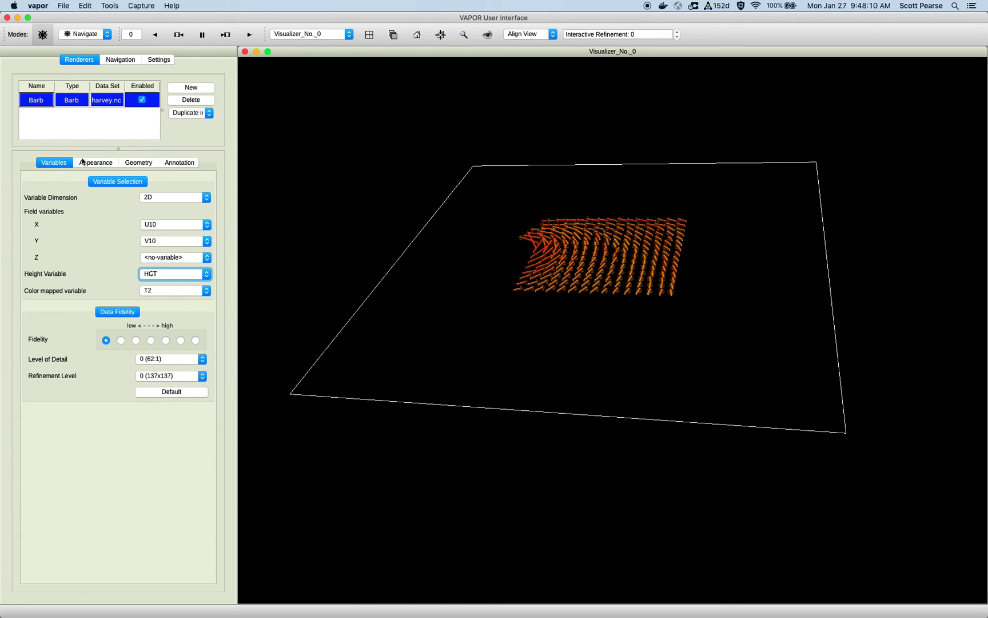